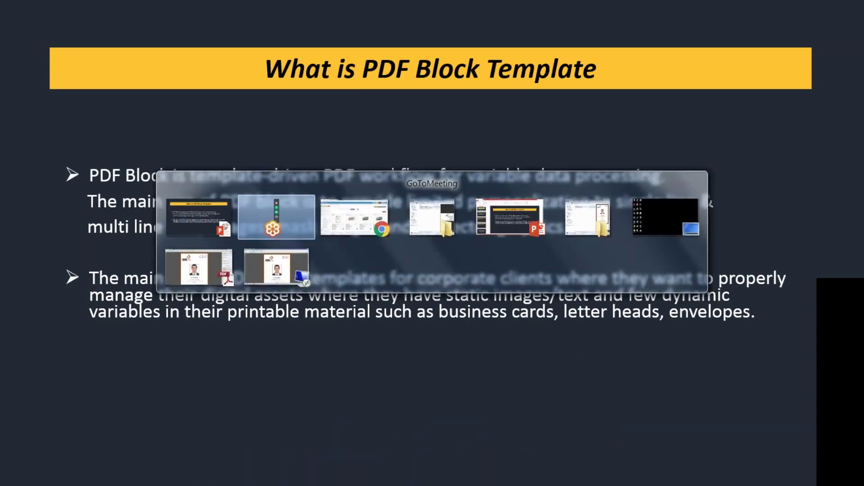
Alt+Tab out of the PDF Block Template slideshow to the Remote Desktop window running Acrobat.
{"action": "key", "text": "alt+Tab"}
{"action": "key", "text": "alt+Tab"}
{"action": "key", "text": "alt+Tab"}
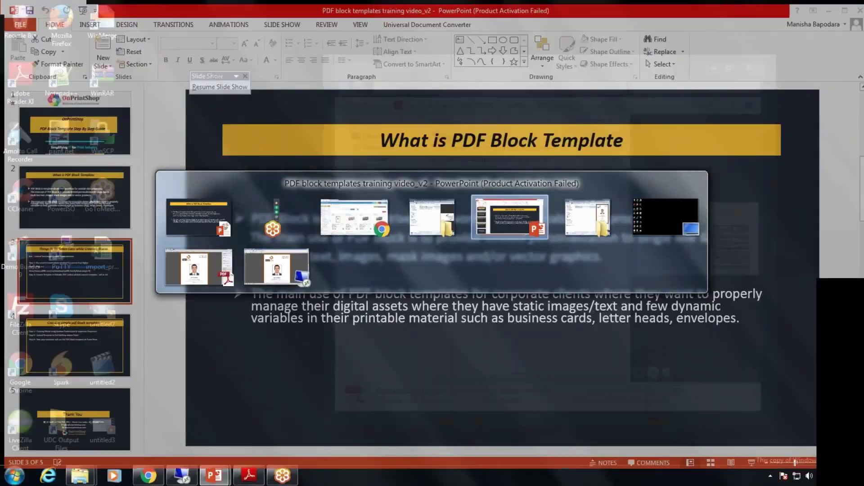
{"action": "key", "text": "alt+Tab"}
{"action": "key", "text": "alt+Tab"}
{"action": "key", "text": "alt+Tab"}
{"action": "key", "text": "alt+Tab"}
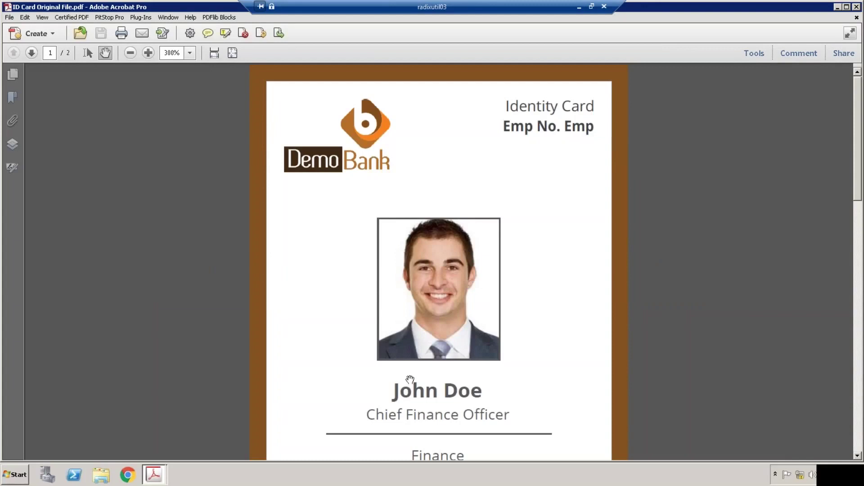
{"action": "scroll", "coordinate": [410, 379], "scroll_direction": "down", "scroll_amount": 2}
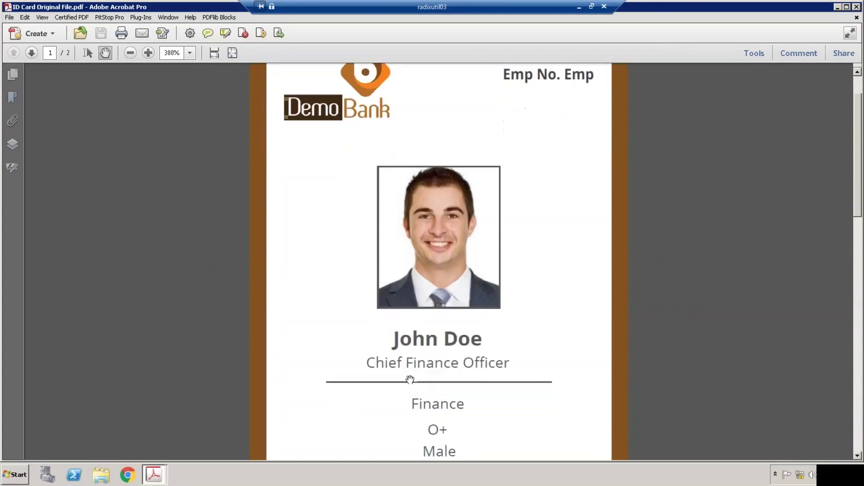
{"action": "scroll", "coordinate": [444, 399], "scroll_direction": "down", "scroll_amount": 1}
{"action": "scroll", "coordinate": [444, 400], "scroll_direction": "down", "scroll_amount": 4}
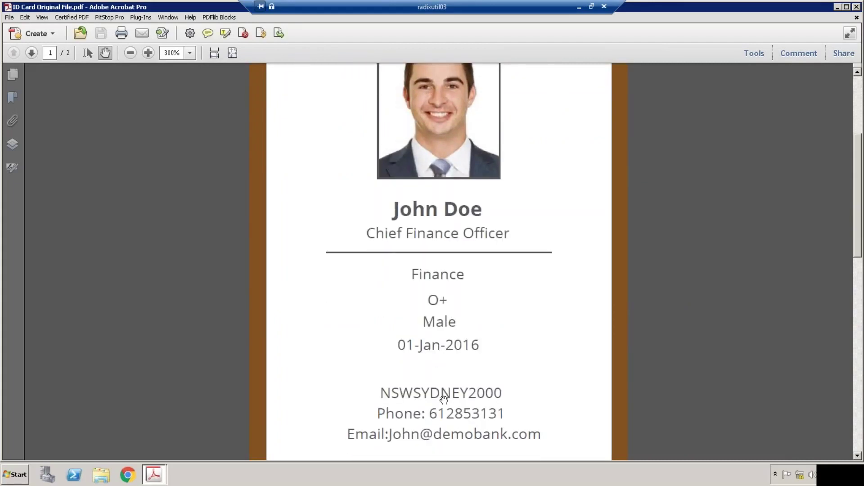
{"action": "scroll", "coordinate": [444, 399], "scroll_direction": "up", "scroll_amount": 4}
{"action": "scroll", "coordinate": [444, 400], "scroll_direction": "up", "scroll_amount": 3}
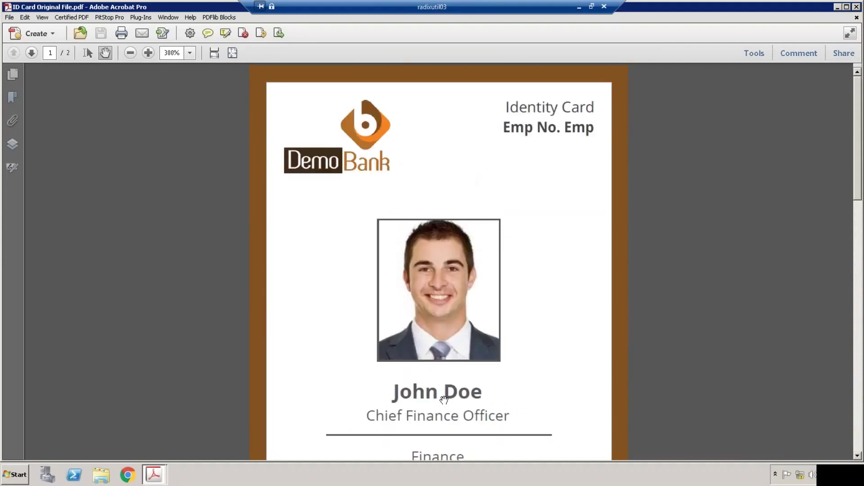
{"action": "key", "text": "alt+Tab"}
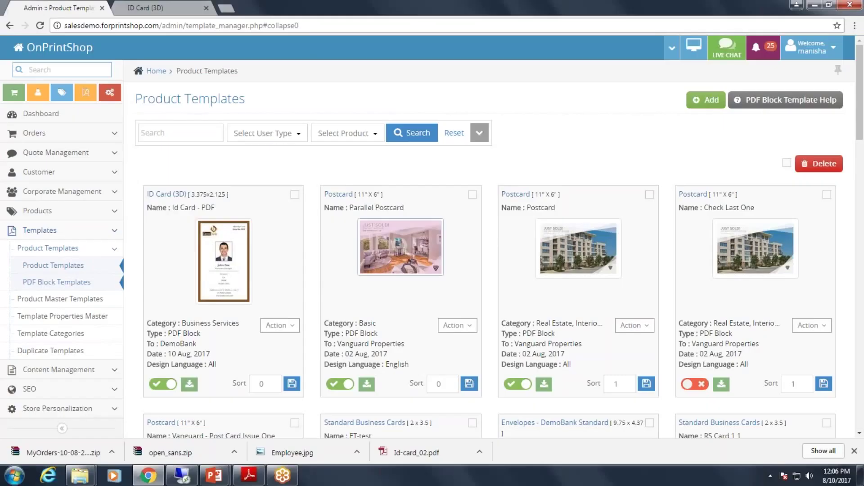
Open PDF Block Template Help, then follow its link to the PDFlib Block Plugin 5.11 download page.
{"action": "scroll", "coordinate": [445, 97], "scroll_direction": "down", "scroll_amount": 1}
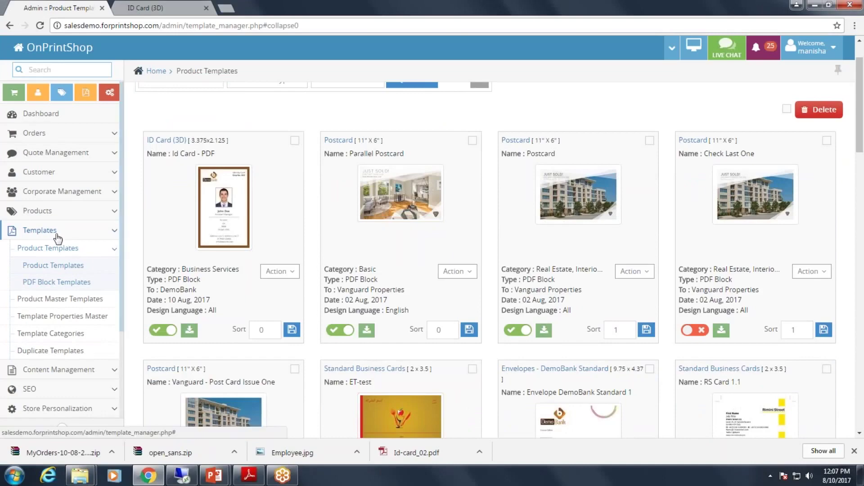
{"action": "scroll", "coordinate": [585, 180], "scroll_direction": "up", "scroll_amount": 1}
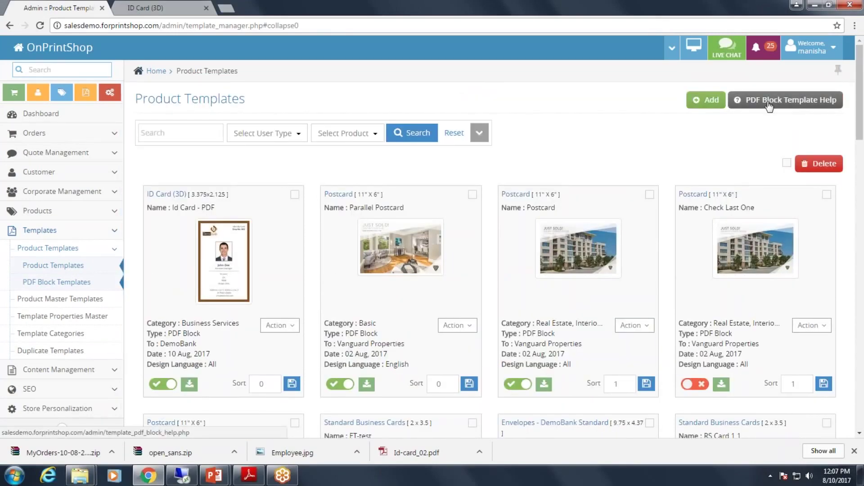
{"action": "left_click", "coordinate": [768, 103]}
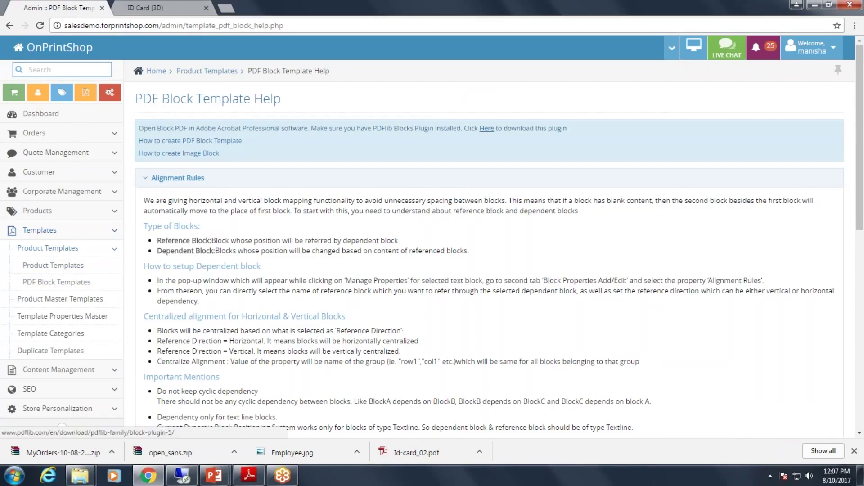
{"action": "left_click", "coordinate": [486, 128]}
{"action": "key", "text": "ctrl+shift+Tab"}
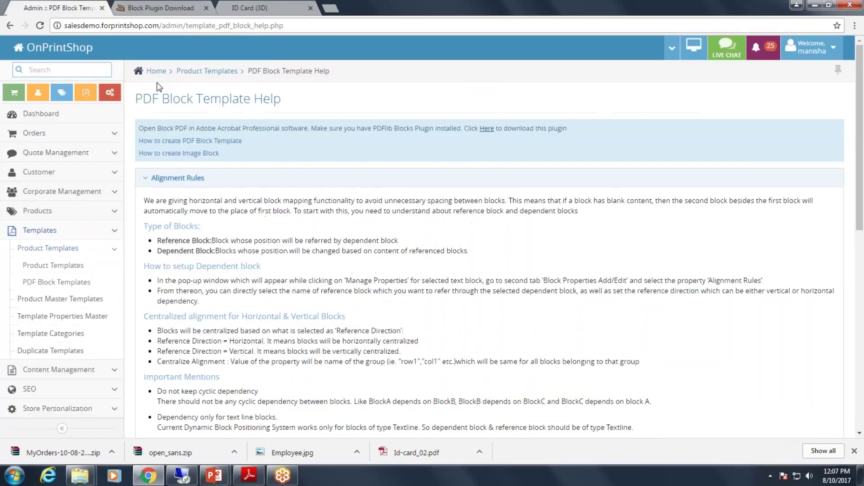
View the Block Plugin 5.11 download tab, then return to the ID card PDF in Acrobat.
{"action": "left_click", "coordinate": [179, 6]}
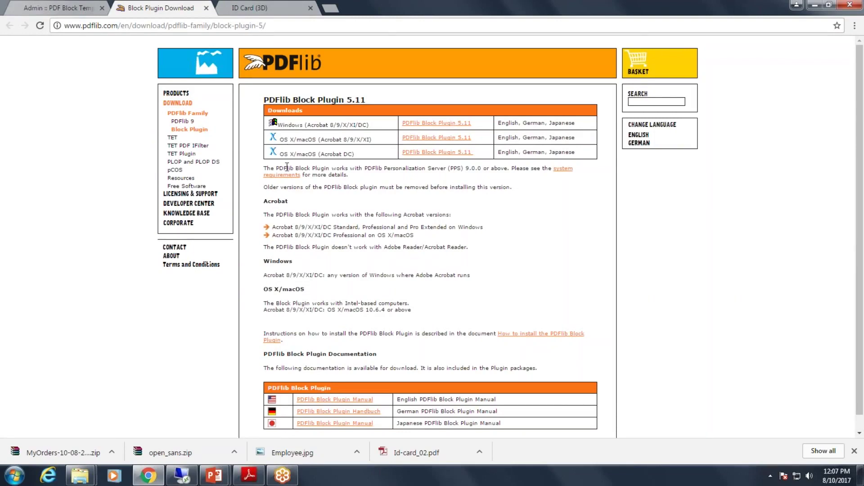
{"action": "left_click", "coordinate": [181, 476]}
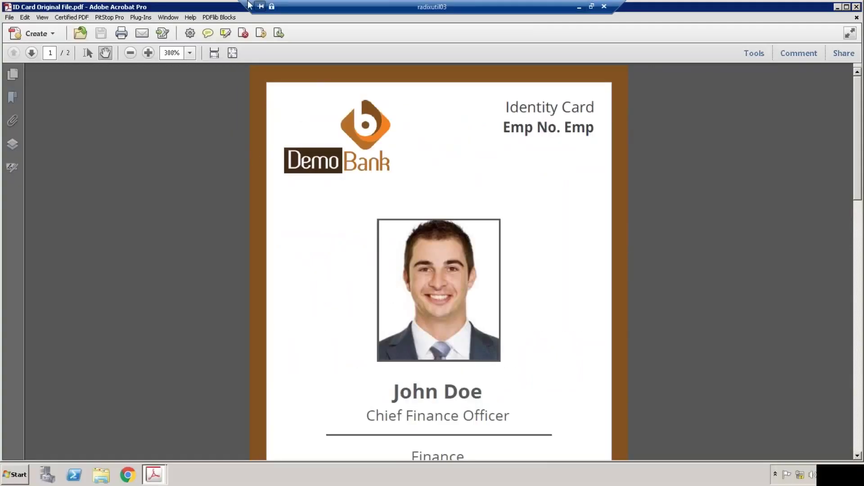
Look over the PDFlib Blocks menu commands, then minimize the remote desktop session.
{"action": "left_click", "coordinate": [219, 17]}
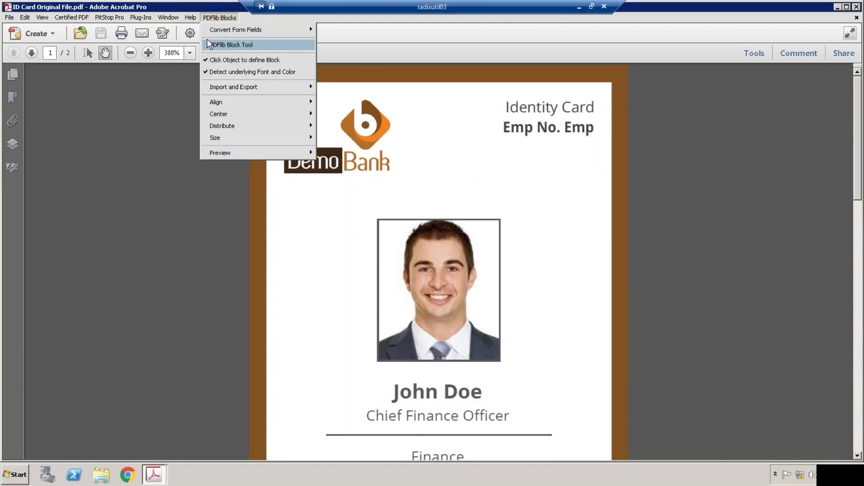
{"action": "left_click", "coordinate": [579, 7]}
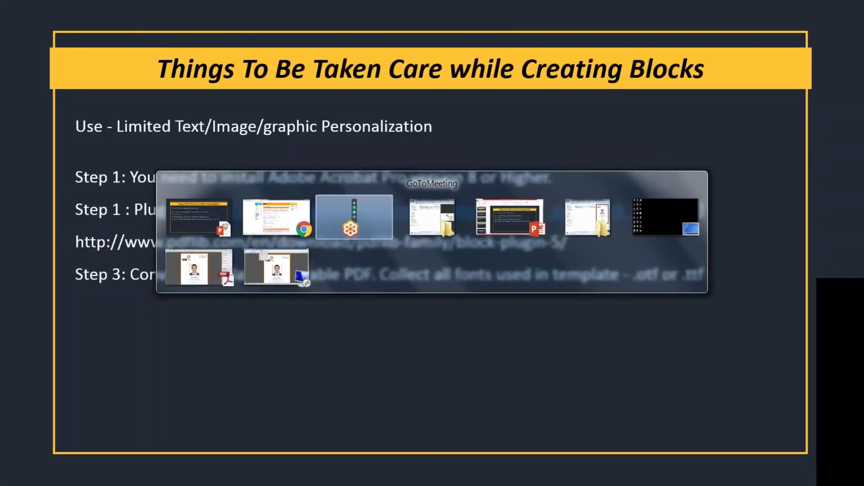
Switch from the slideshow back to Acrobat showing the DemoBank ID Card Original File PDF.
{"action": "key", "text": "alt+shift+Tab"}
{"action": "key", "text": "alt+shift+Tab"}
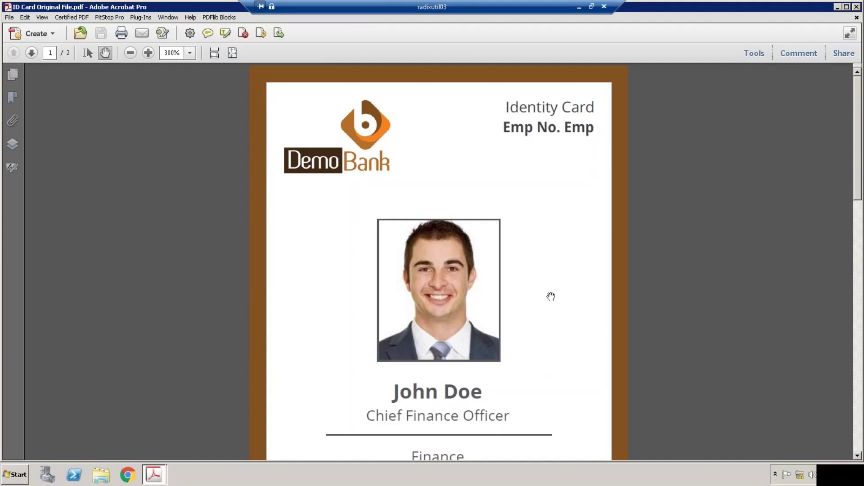
Scroll through the ID card to review Chief Finance Officer, Finance, O+, Male and 01-Jan-2016.
{"action": "scroll", "coordinate": [533, 301], "scroll_direction": "down", "scroll_amount": 5}
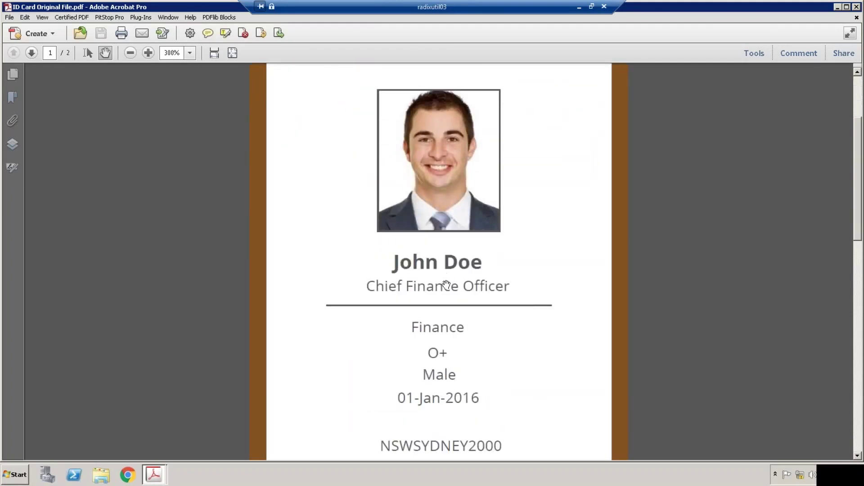
{"action": "scroll", "coordinate": [434, 348], "scroll_direction": "down", "scroll_amount": 1}
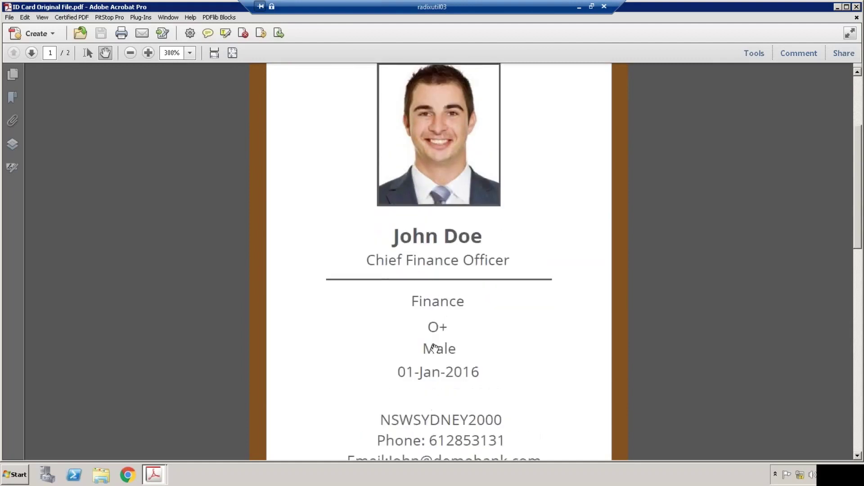
{"action": "scroll", "coordinate": [434, 347], "scroll_direction": "up", "scroll_amount": 5}
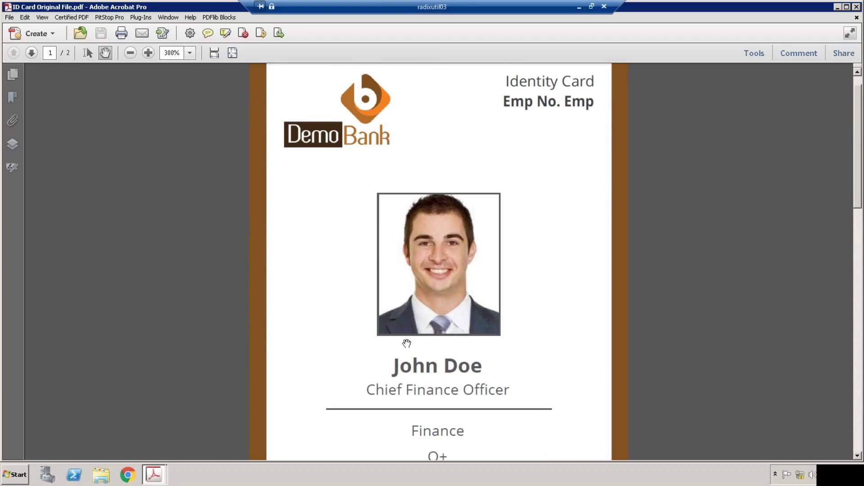
{"action": "scroll", "coordinate": [406, 344], "scroll_direction": "down", "scroll_amount": 5}
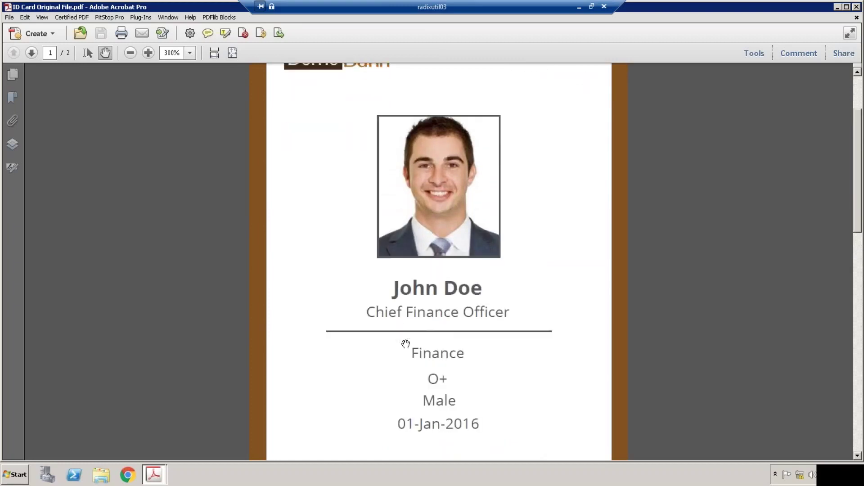
{"action": "scroll", "coordinate": [405, 344], "scroll_direction": "up", "scroll_amount": 2}
{"action": "scroll", "coordinate": [406, 344], "scroll_direction": "down", "scroll_amount": 2}
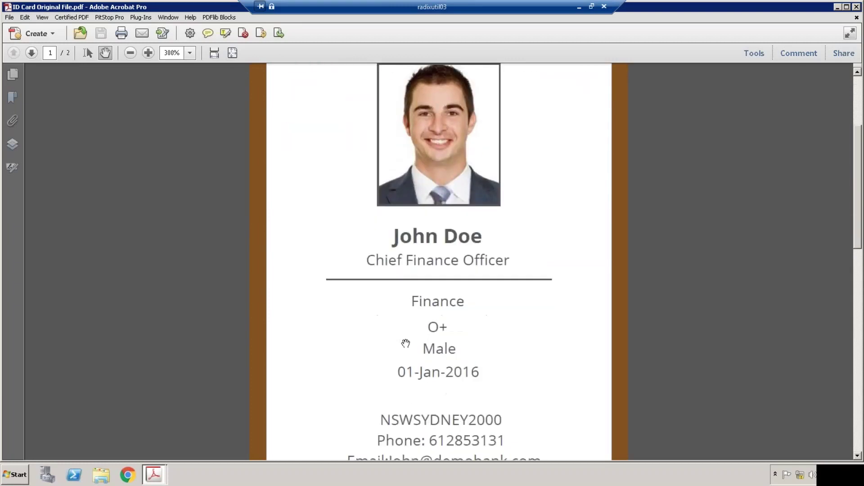
{"action": "scroll", "coordinate": [396, 260], "scroll_direction": "up", "scroll_amount": 2}
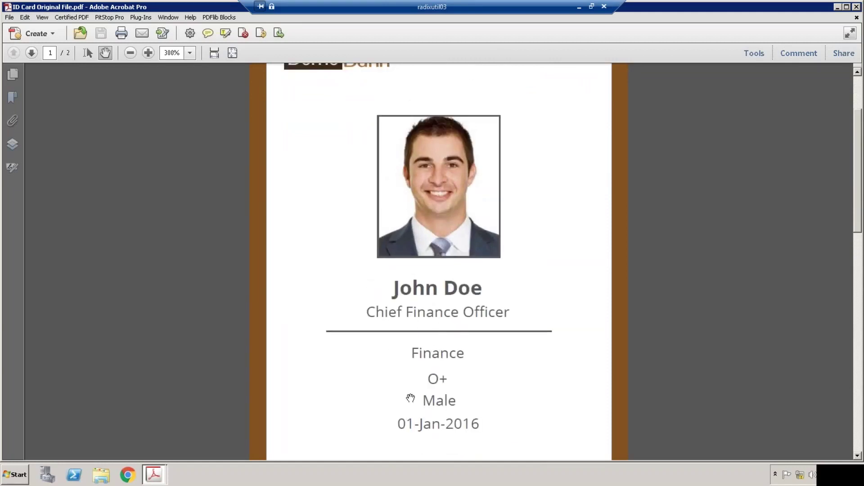
{"action": "scroll", "coordinate": [410, 399], "scroll_direction": "down", "scroll_amount": 1}
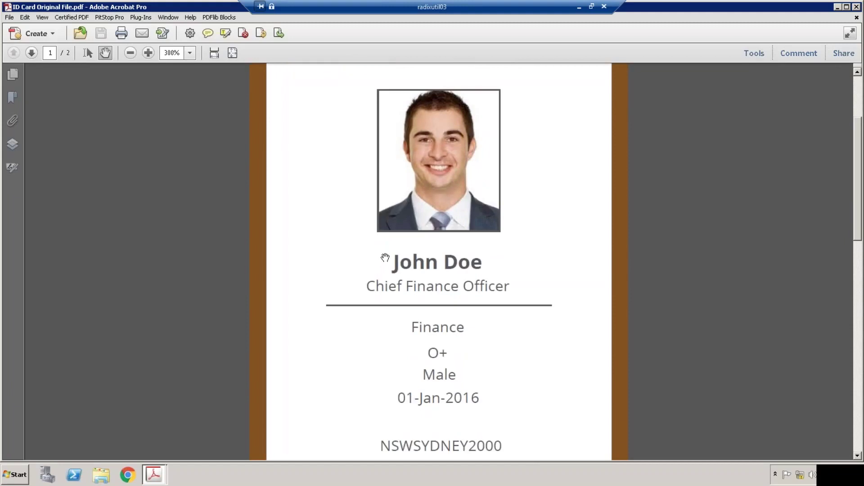
{"action": "left_click", "coordinate": [220, 18]}
Turn off click-to-define and font/colour detection, and switch on the PDFlib Block Tool.
{"action": "left_click", "coordinate": [223, 60]}
{"action": "left_click", "coordinate": [215, 18]}
{"action": "left_click", "coordinate": [227, 72]}
{"action": "left_click", "coordinate": [219, 18]}
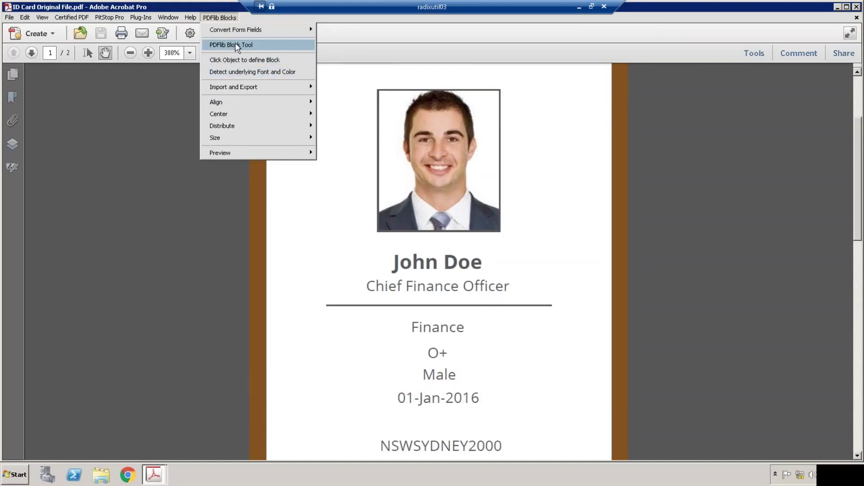
{"action": "left_click", "coordinate": [237, 47]}
{"action": "left_click", "coordinate": [221, 18]}
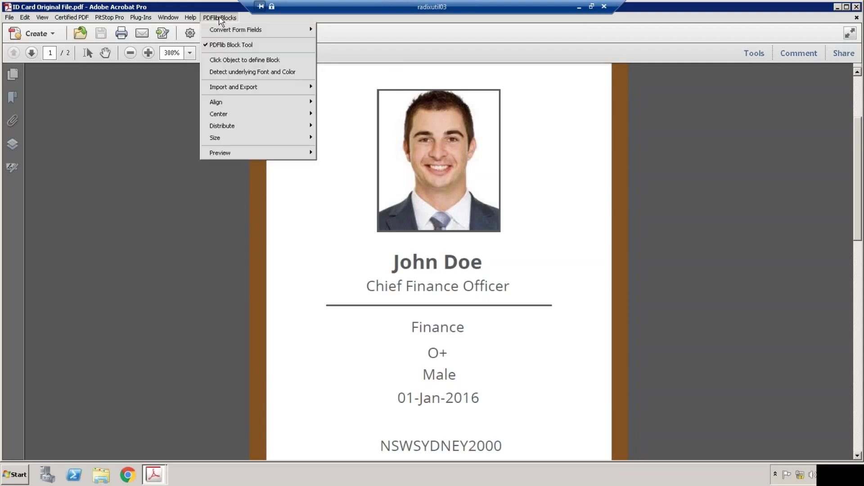
Enable defining blocks by clicking objects and Detect underlying Font and Color, then recheck the menu.
{"action": "left_click", "coordinate": [228, 62]}
{"action": "left_click", "coordinate": [750, 50]}
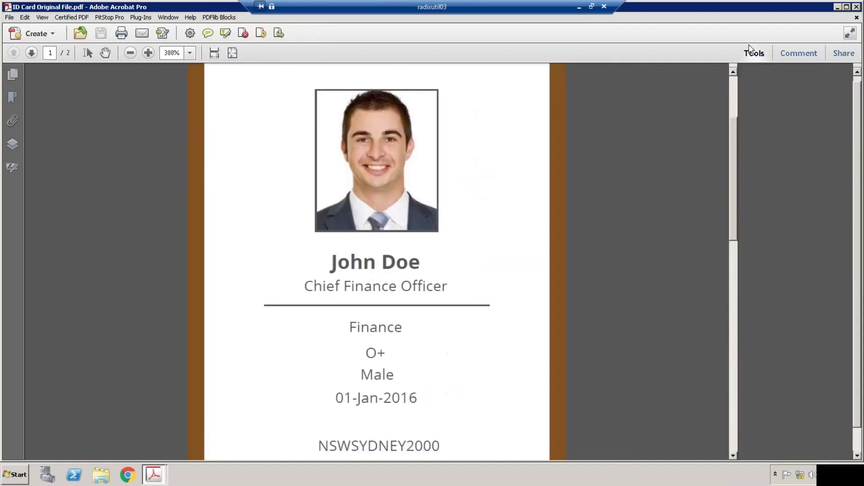
{"action": "left_click", "coordinate": [220, 17]}
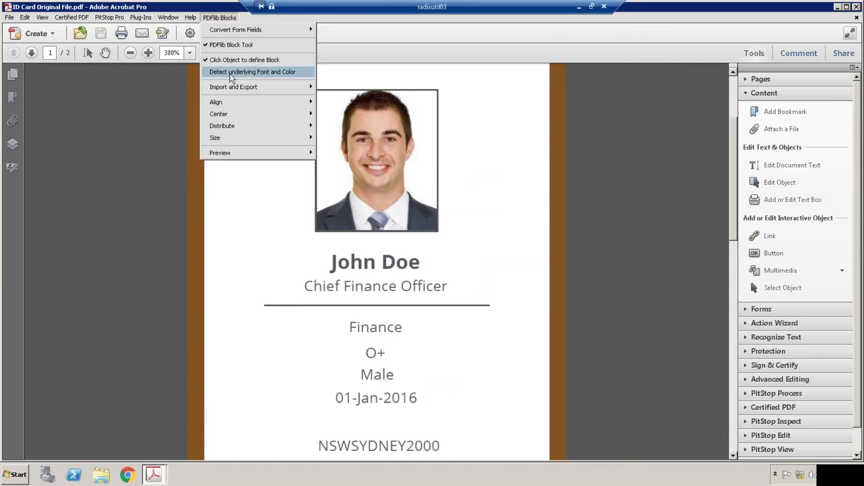
{"action": "left_click", "coordinate": [231, 72]}
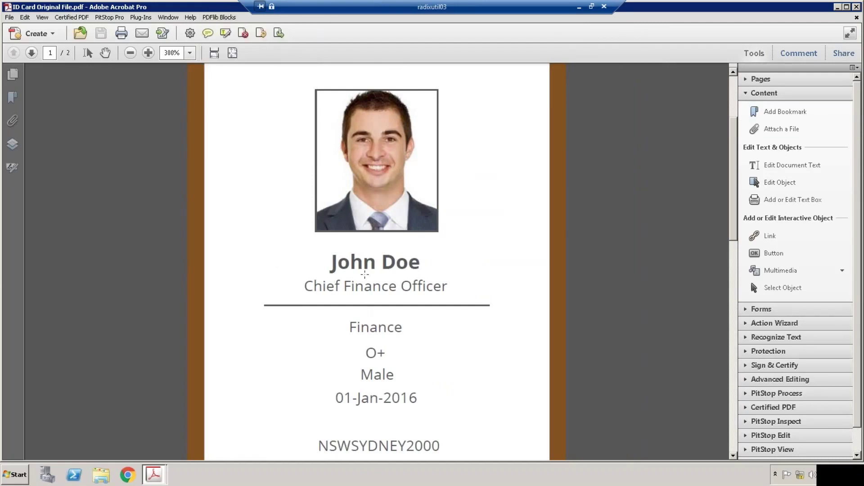
{"action": "scroll", "coordinate": [322, 280], "scroll_direction": "down", "scroll_amount": 10}
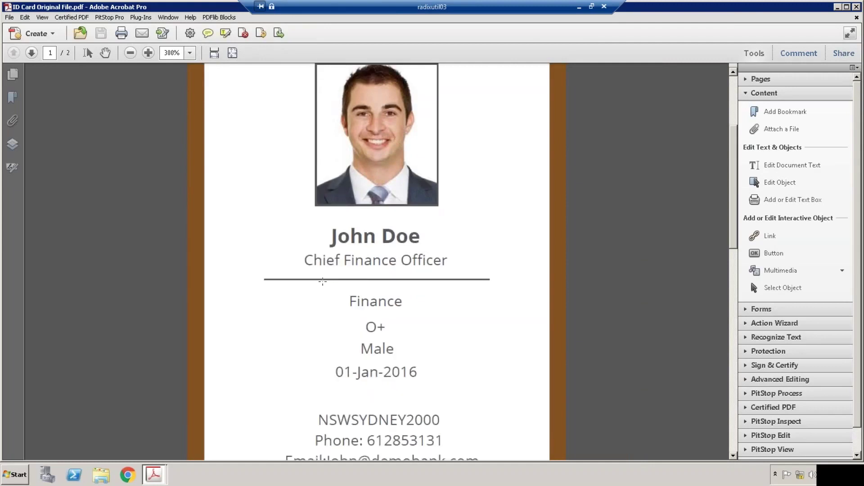
{"action": "scroll", "coordinate": [321, 299], "scroll_direction": "up", "scroll_amount": 15}
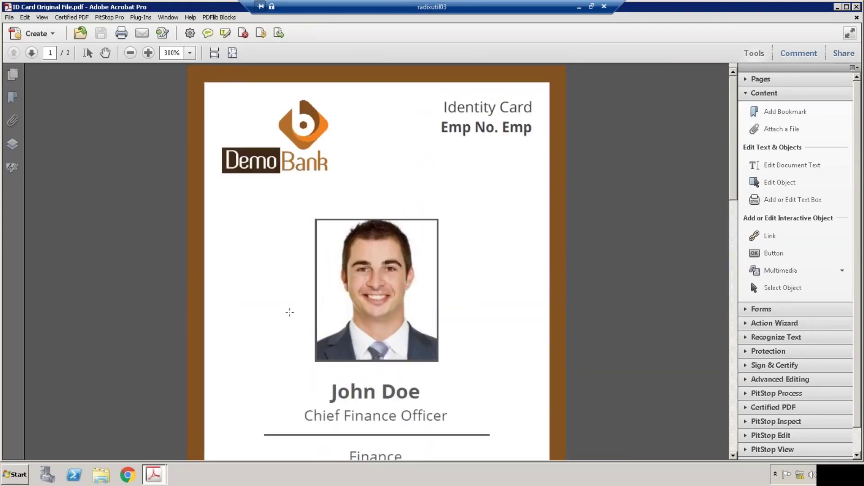
{"action": "left_click", "coordinate": [154, 474]}
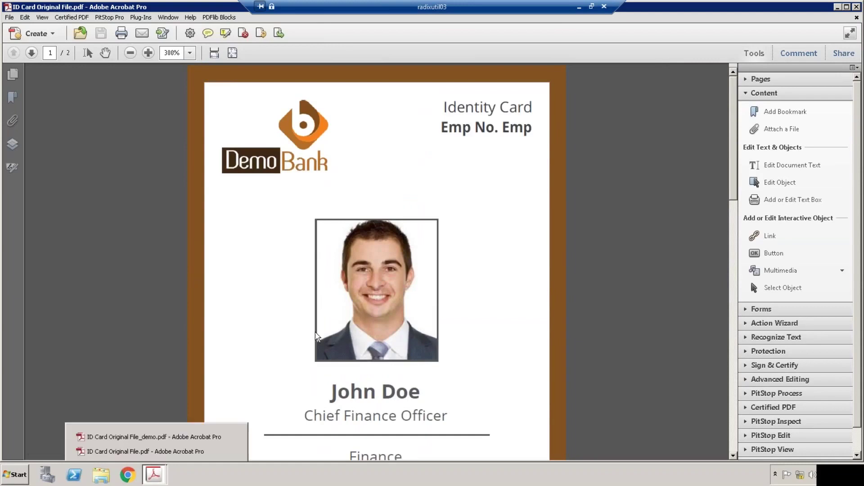
{"action": "left_click", "coordinate": [219, 17]}
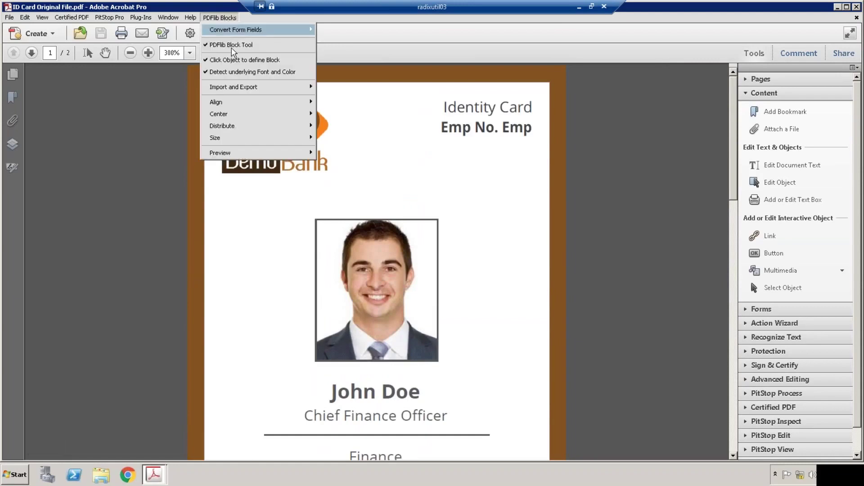
Cancel the accidental photo block, outline a Textline block over 'John Doe', and name it 'name'.
{"action": "left_click", "coordinate": [336, 379]}
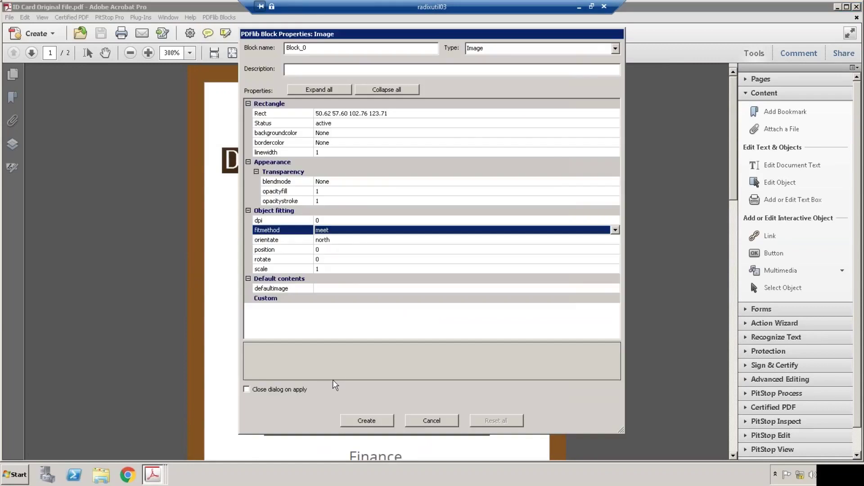
{"action": "left_click", "coordinate": [425, 421]}
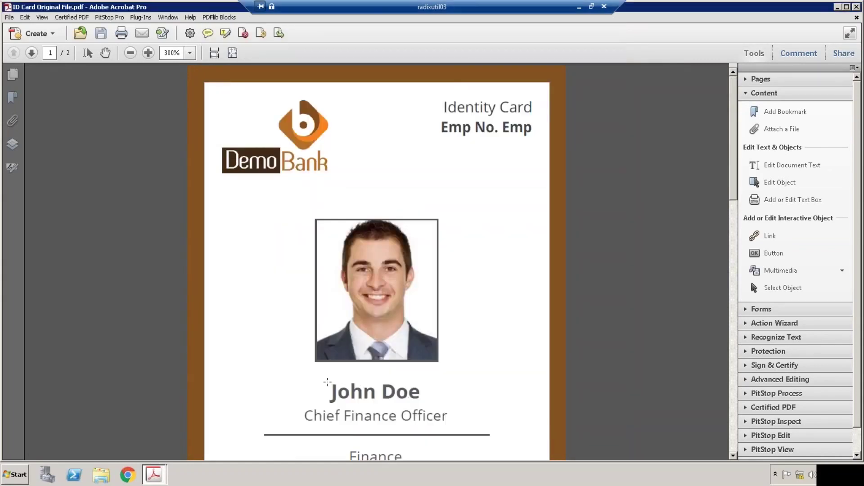
{"action": "left_click_drag", "start_coordinate": [327, 382], "coordinate": [428, 410]}
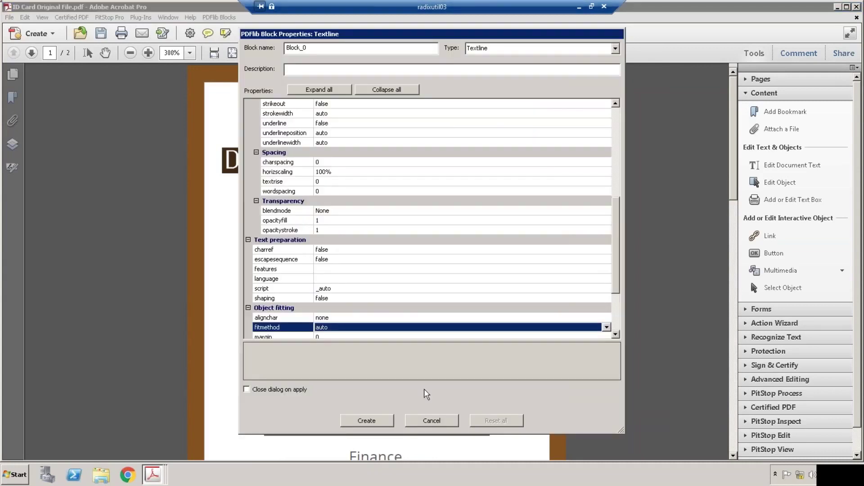
{"action": "left_click", "coordinate": [531, 50]}
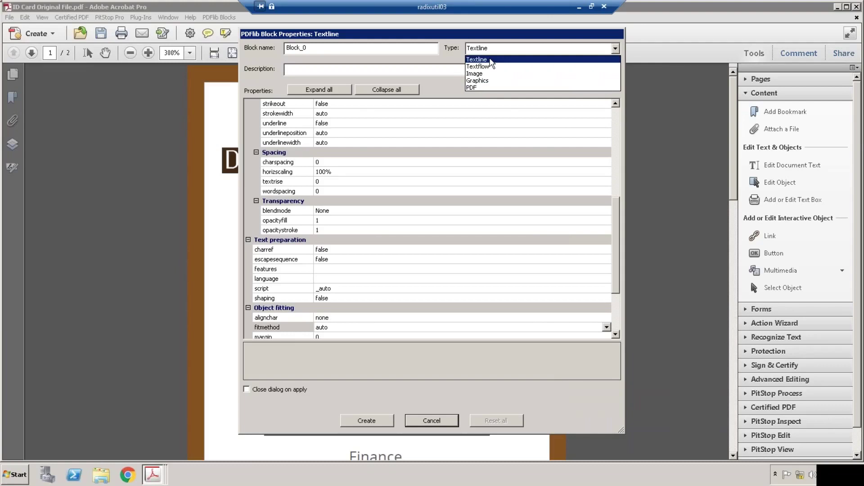
{"action": "left_click", "coordinate": [490, 60]}
{"action": "left_click", "coordinate": [374, 47]}
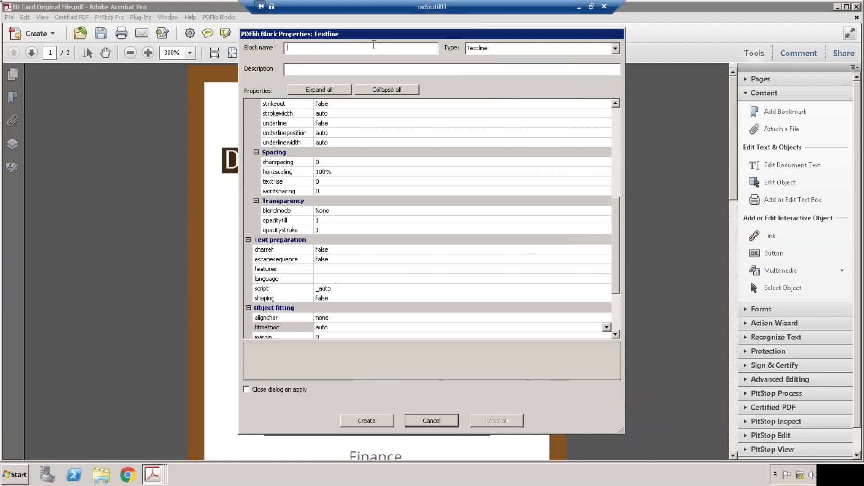
{"action": "left_click", "coordinate": [611, 220]}
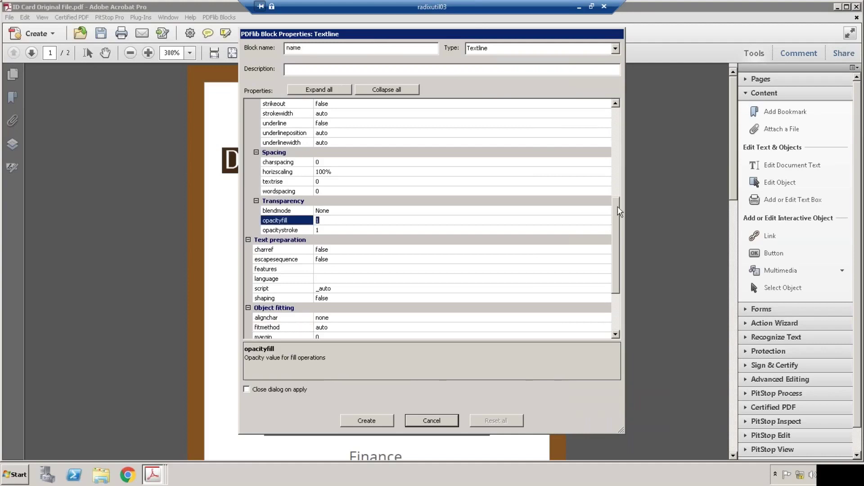
{"action": "scroll", "coordinate": [423, 150], "scroll_direction": "up", "scroll_amount": 7}
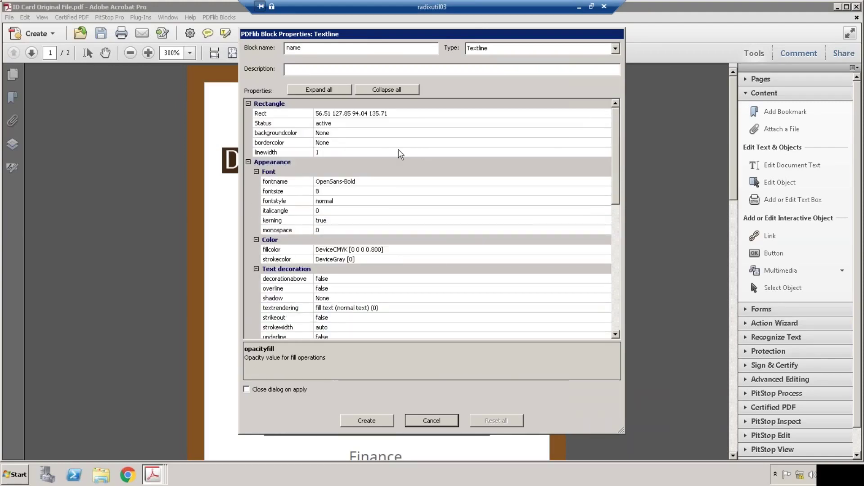
{"action": "scroll", "coordinate": [404, 269], "scroll_direction": "down", "scroll_amount": 3}
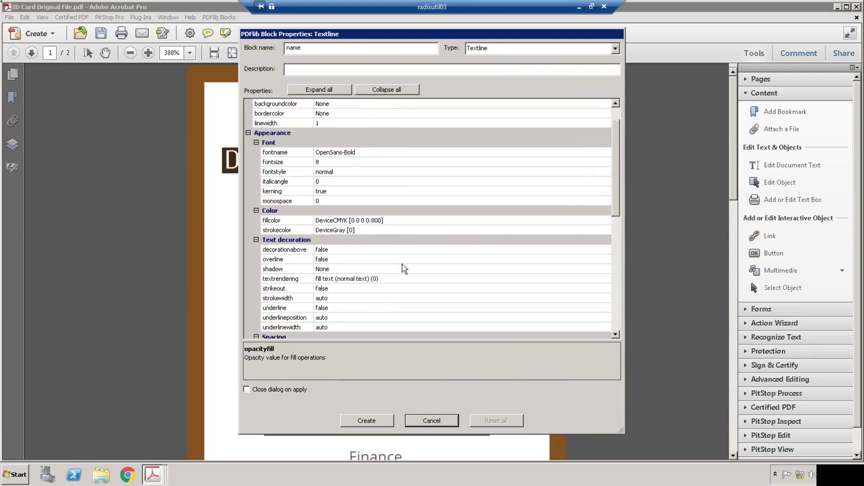
{"action": "left_click_drag", "start_coordinate": [618, 155], "coordinate": [623, 113]}
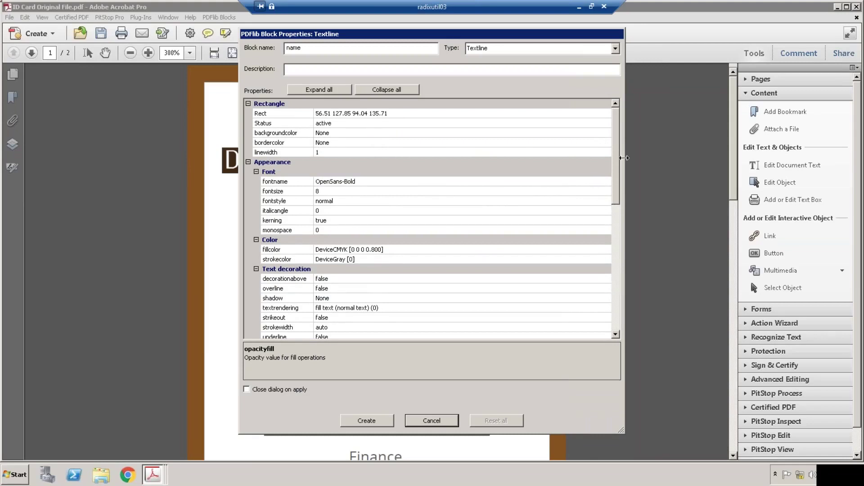
{"action": "left_click_drag", "start_coordinate": [616, 158], "coordinate": [620, 141]}
{"action": "left_click_drag", "start_coordinate": [619, 130], "coordinate": [614, 272]}
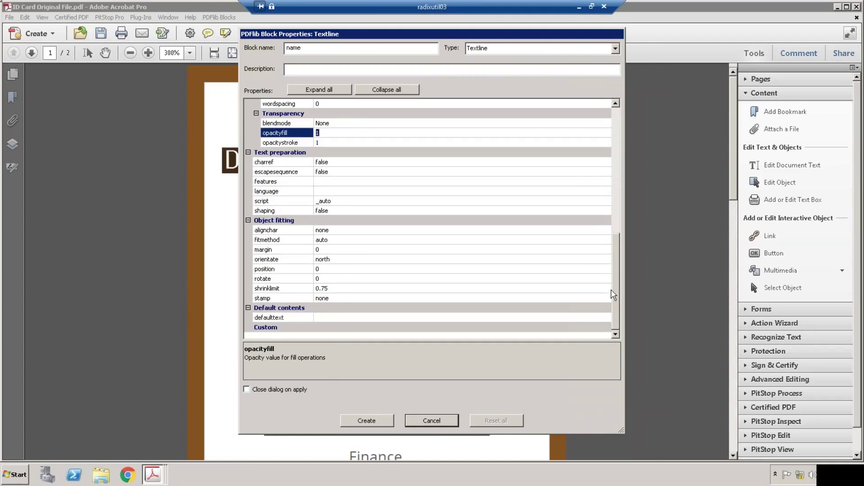
{"action": "left_click", "coordinate": [329, 319]}
Create the name block and copy 'John Doe' from the original card in Reader.
{"action": "left_click", "coordinate": [380, 422]}
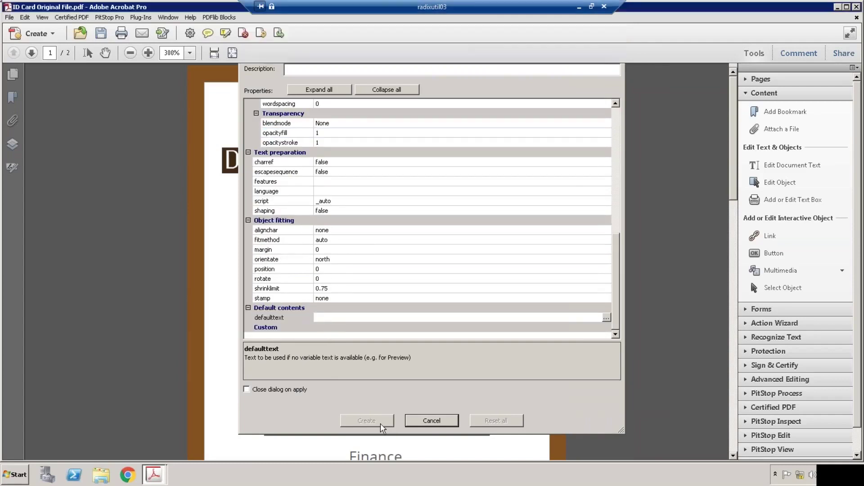
{"action": "left_click", "coordinate": [421, 420]}
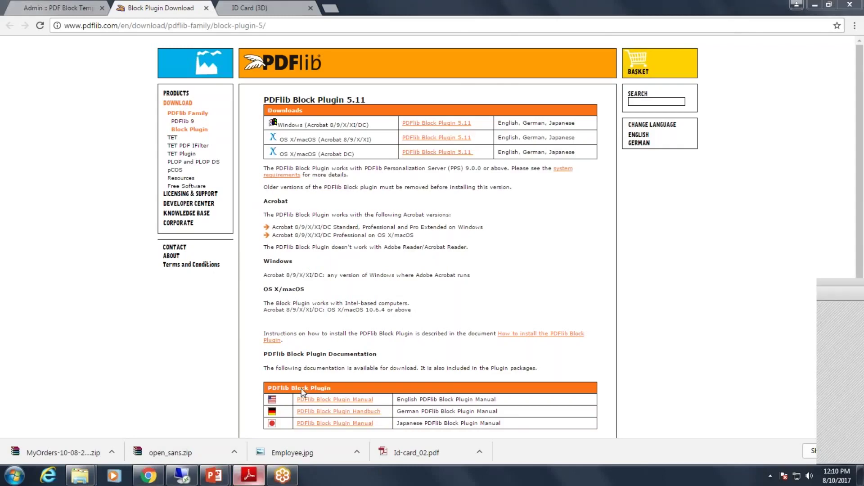
{"action": "key", "text": "alt+Tab"}
{"action": "left_click_drag", "start_coordinate": [331, 322], "coordinate": [424, 321]}
{"action": "key", "text": "ctrl+c"}
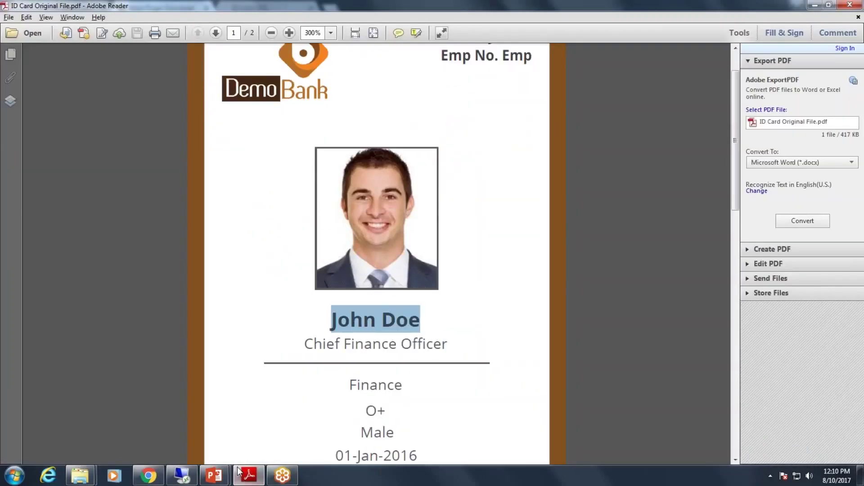
Paste 'John Doe' into the name block's defaulttext and apply it.
{"action": "left_click", "coordinate": [182, 476]}
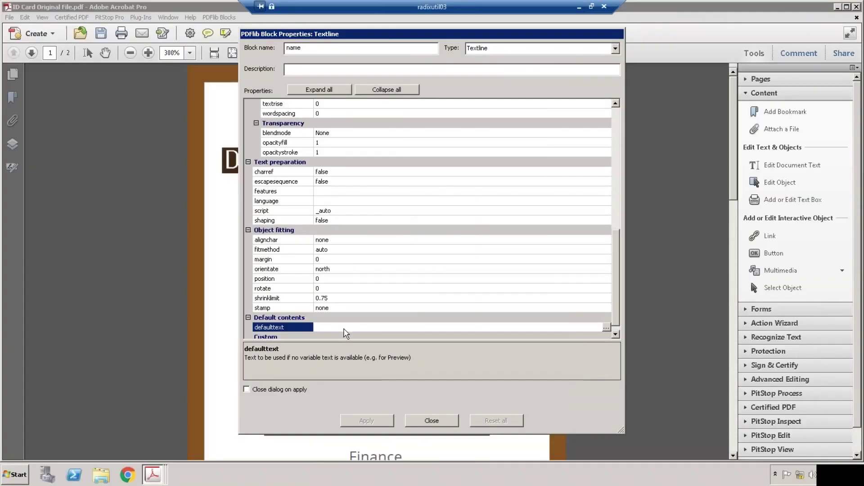
{"action": "left_click", "coordinate": [346, 329]}
{"action": "key", "text": "ctrl+v"}
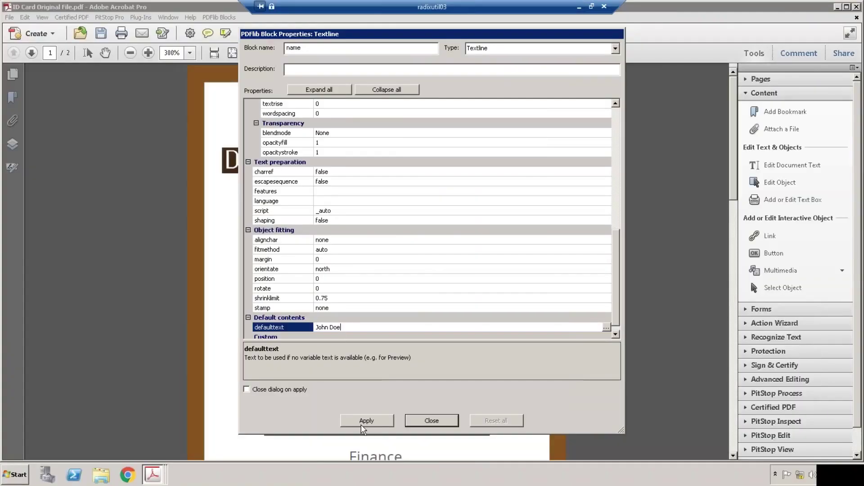
{"action": "left_click", "coordinate": [367, 423]}
{"action": "left_click", "coordinate": [408, 421]}
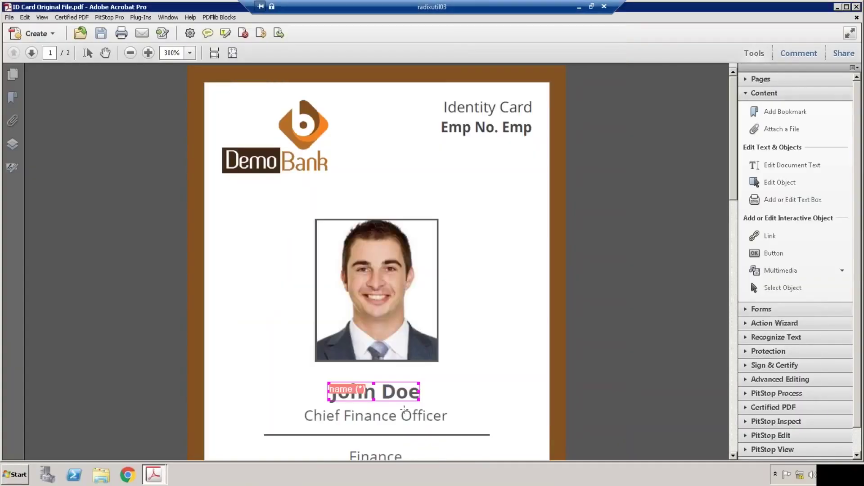
Minimize the remote session and bring up the browser's ID Card (3D) personalization page.
{"action": "left_click", "coordinate": [576, 8]}
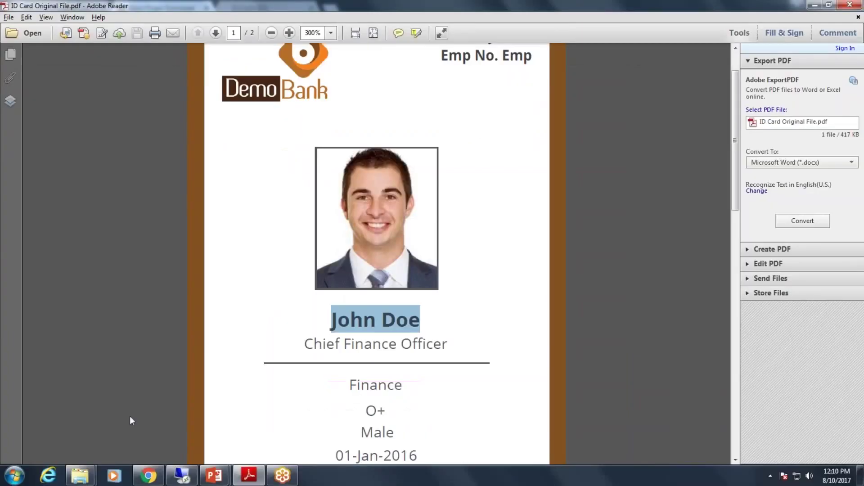
{"action": "left_click", "coordinate": [149, 476]}
{"action": "left_click", "coordinate": [256, 8]}
{"action": "scroll", "coordinate": [64, 137], "scroll_direction": "up", "scroll_amount": 1}
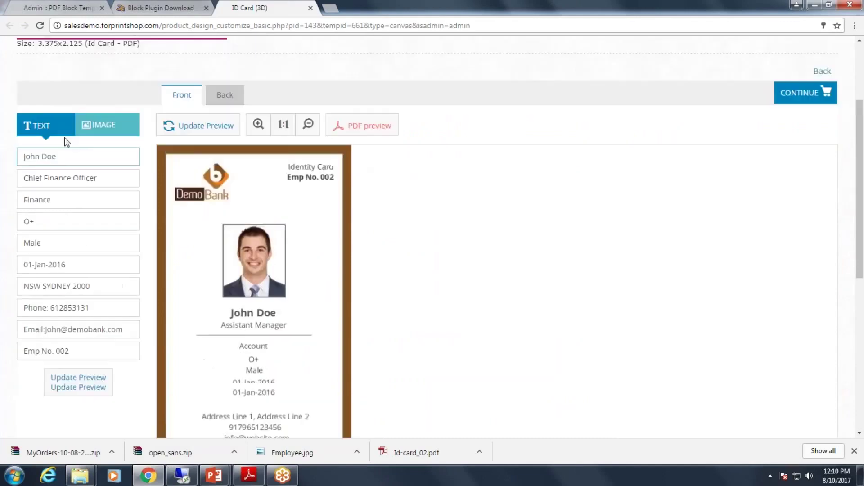
{"action": "scroll", "coordinate": [64, 137], "scroll_direction": "up", "scroll_amount": 2}
Clear and restore the John Doe name in the first field, then return to the original ID card PDF.
{"action": "left_click_drag", "start_coordinate": [76, 220], "coordinate": [6, 220]}
{"action": "key", "text": "BackSpace"}
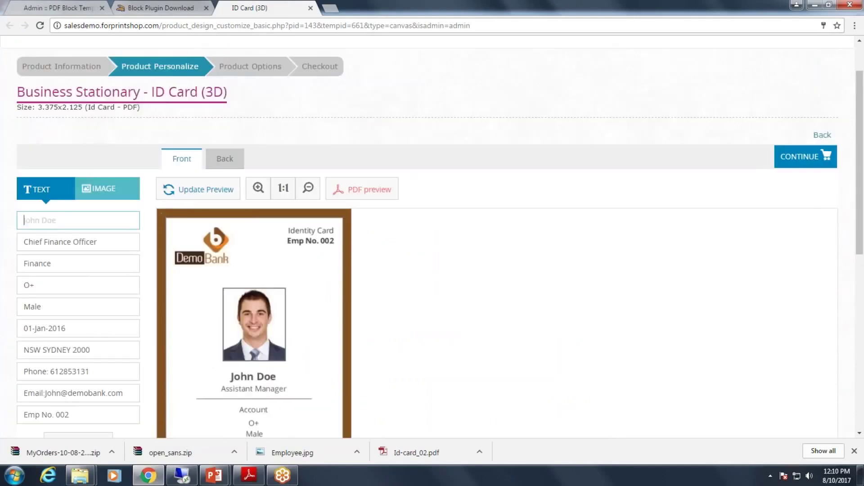
{"action": "scroll", "coordinate": [42, 238], "scroll_direction": "down", "scroll_amount": 1}
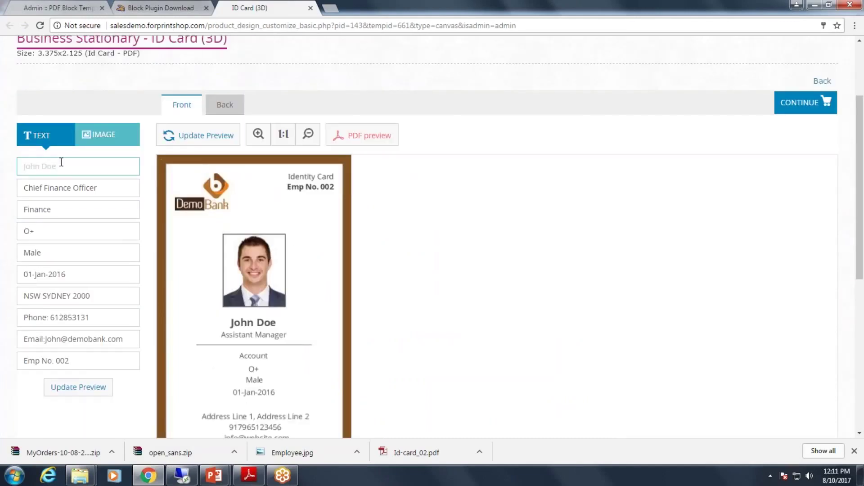
{"action": "key", "text": "ctrl+z"}
{"action": "key", "text": "End"}
{"action": "scroll", "coordinate": [63, 222], "scroll_direction": "up", "scroll_amount": 2}
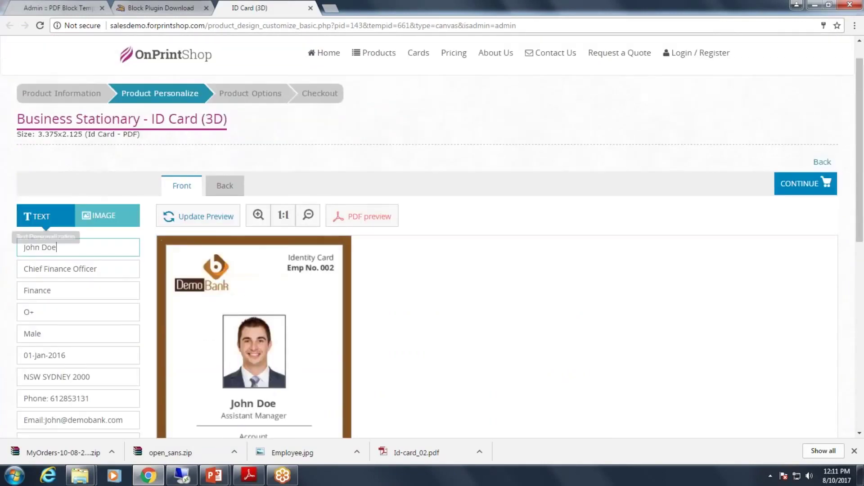
{"action": "scroll", "coordinate": [95, 148], "scroll_direction": "down", "scroll_amount": 3}
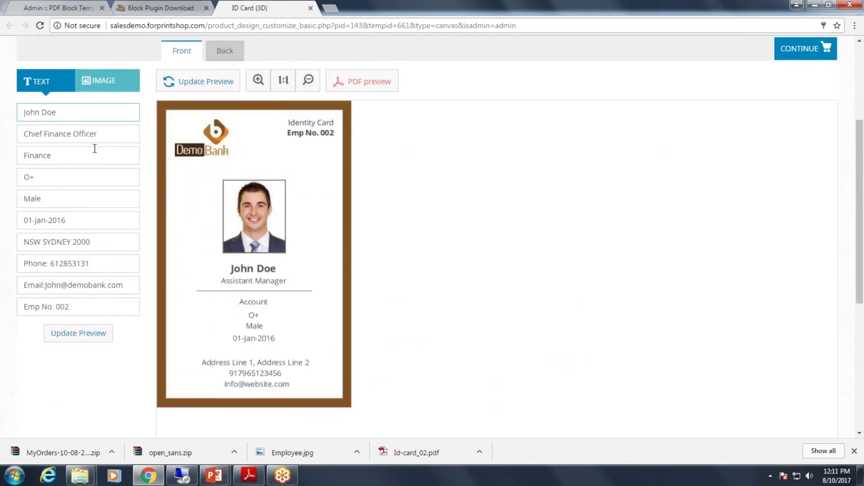
{"action": "left_click", "coordinate": [181, 475]}
Scroll down the ID card PDF to review its name and title blocks.
{"action": "scroll", "coordinate": [422, 280], "scroll_direction": "down", "scroll_amount": 3}
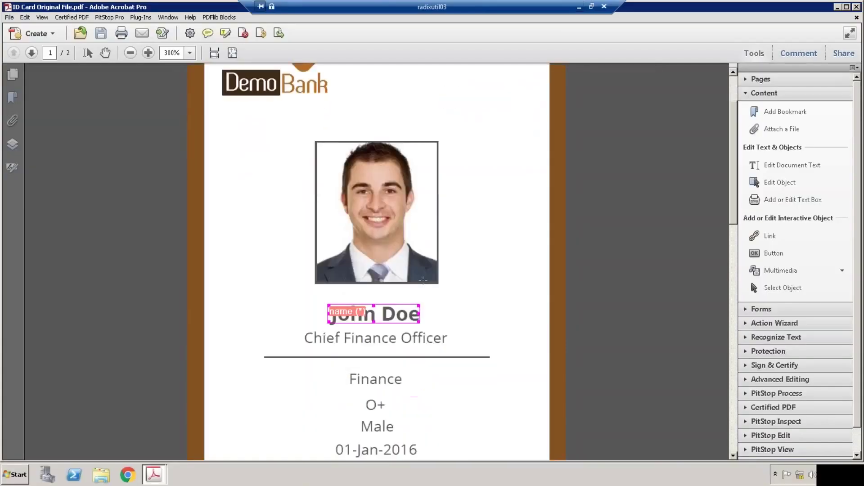
{"action": "scroll", "coordinate": [420, 274], "scroll_direction": "down", "scroll_amount": 1}
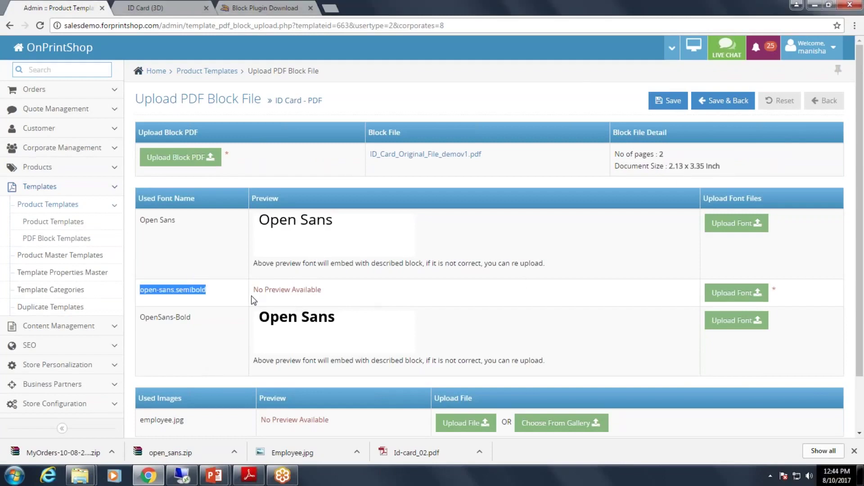
Upload the open-sans.semibold font file from the Font folder for the template's open-sans.semibold entry.
{"action": "scroll", "coordinate": [251, 295], "scroll_direction": "down", "scroll_amount": 2}
{"action": "left_click", "coordinate": [209, 244]}
{"action": "double_click", "coordinate": [211, 241]}
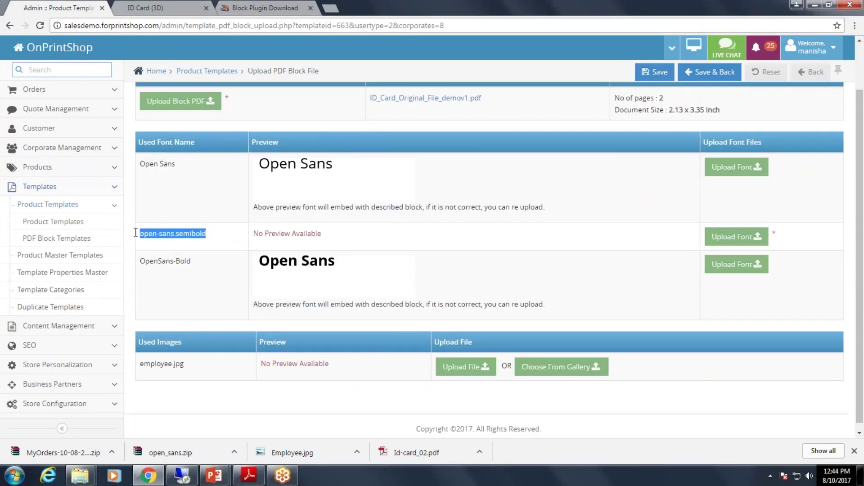
{"action": "left_click", "coordinate": [211, 242]}
{"action": "left_click", "coordinate": [214, 238]}
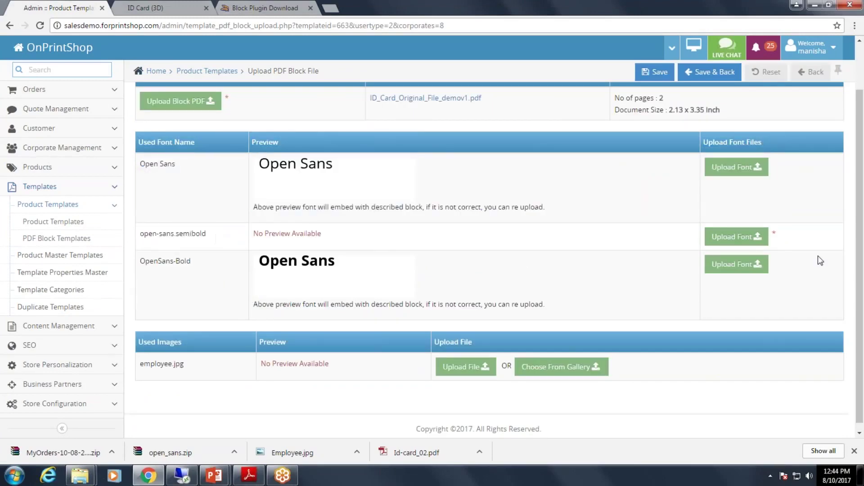
{"action": "left_click", "coordinate": [736, 236]}
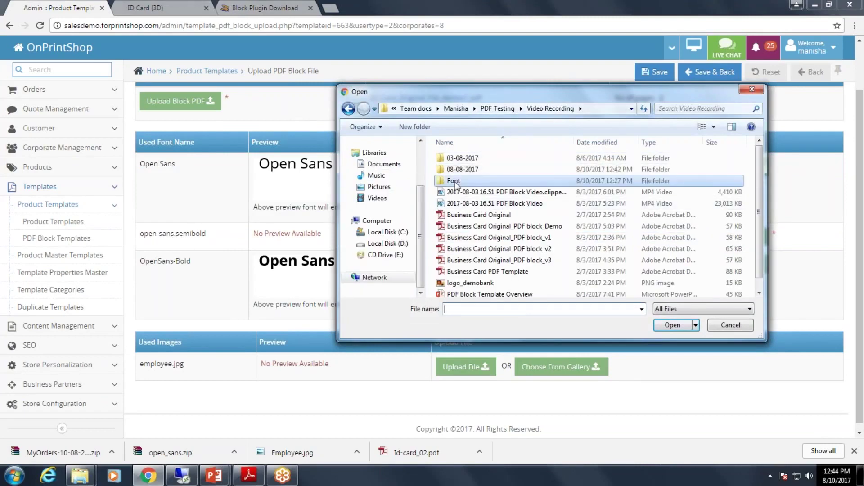
{"action": "double_click", "coordinate": [457, 180]}
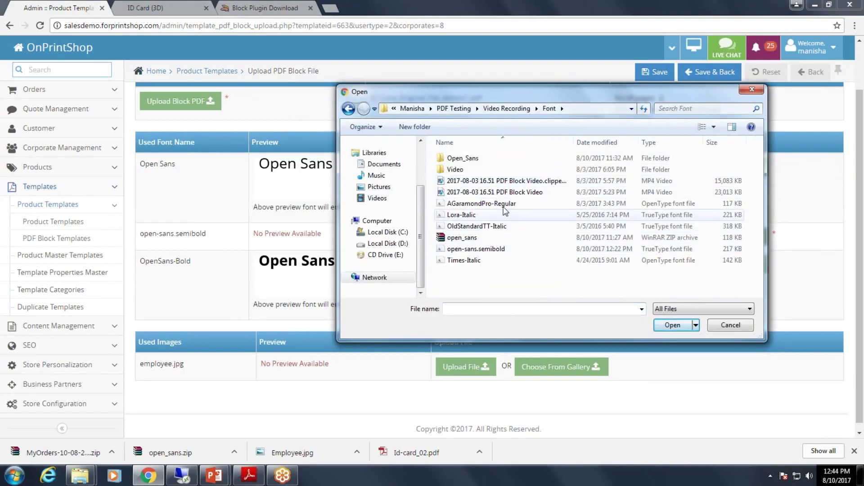
{"action": "left_click", "coordinate": [476, 249]}
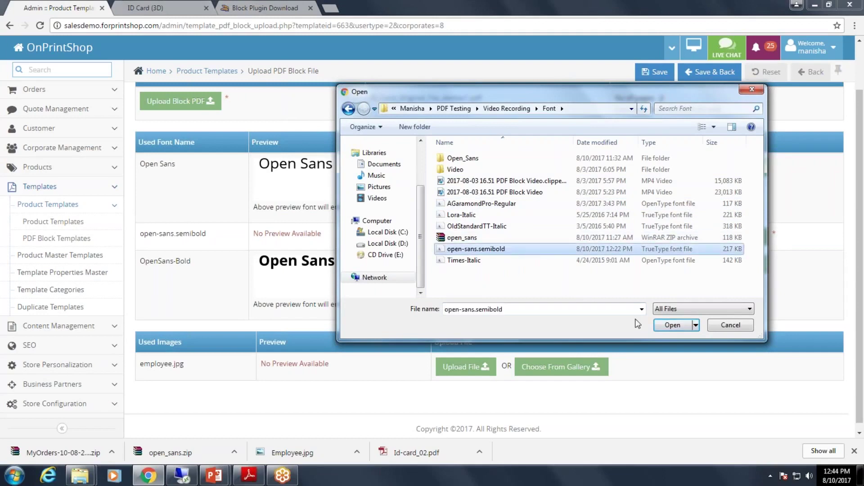
{"action": "left_click", "coordinate": [670, 325]}
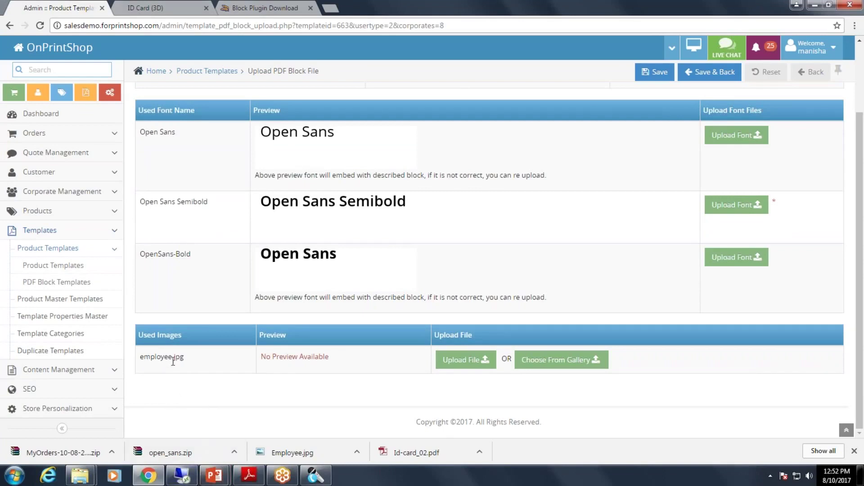
Check that the profilepic block's default image is employee.jpg, then return to OnPrintShop.
{"action": "left_click", "coordinate": [182, 475]}
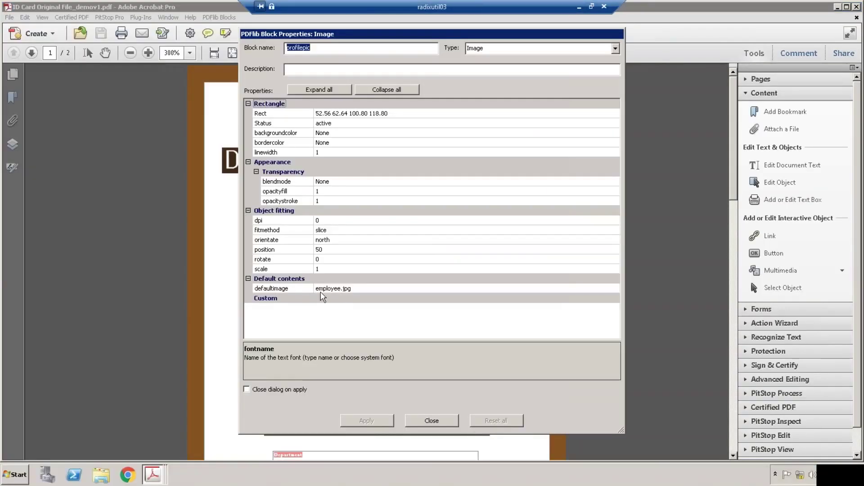
{"action": "left_click", "coordinate": [421, 420]}
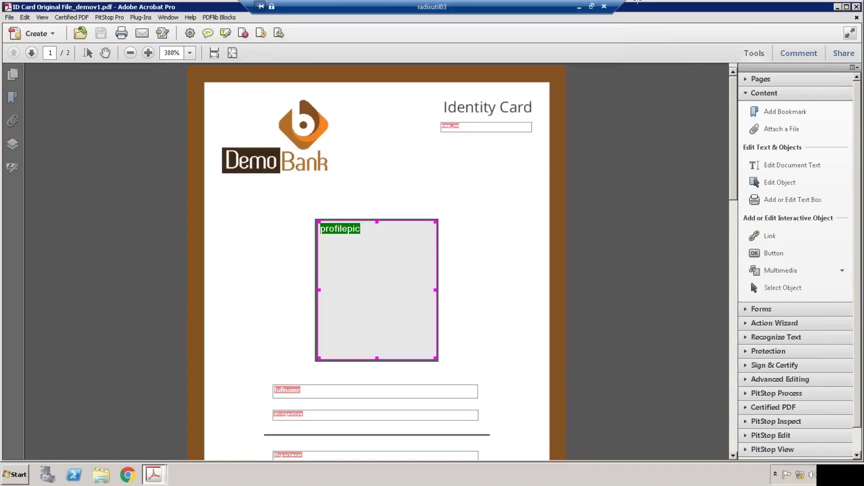
{"action": "left_click", "coordinate": [579, 7]}
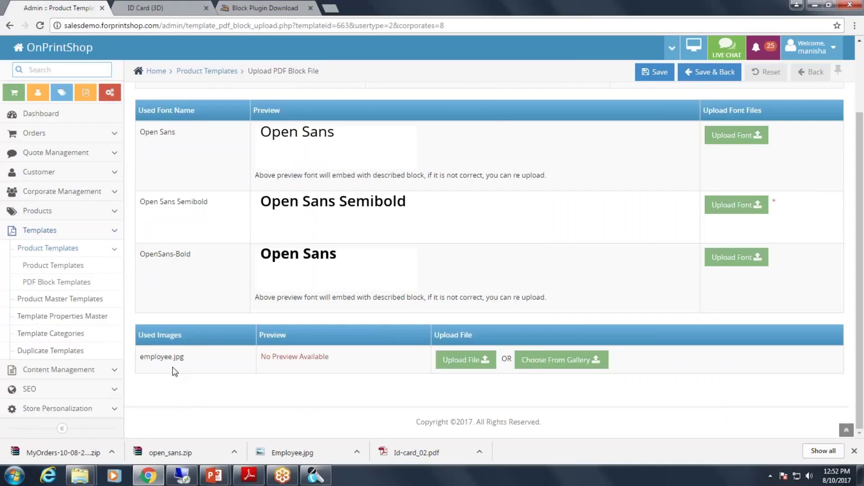
Upload the Employee photo from the 08-08-2017 folder as the employee.jpg image.
{"action": "left_click", "coordinate": [458, 362]}
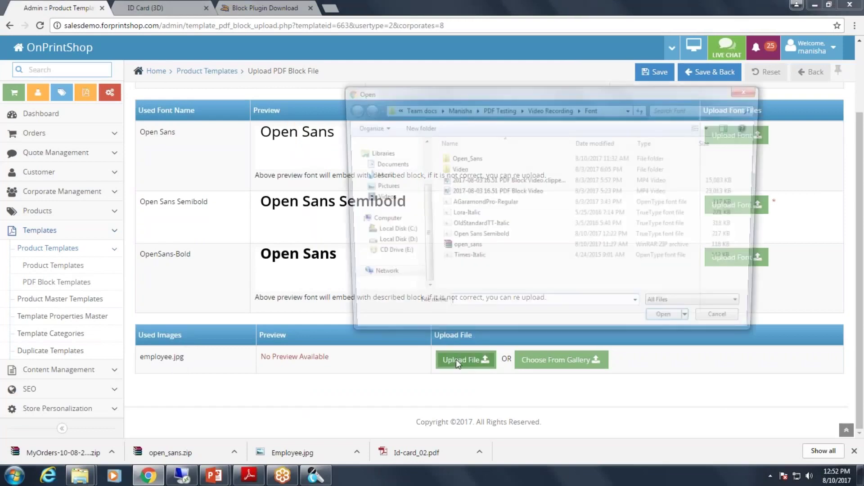
{"action": "left_click", "coordinate": [549, 108]}
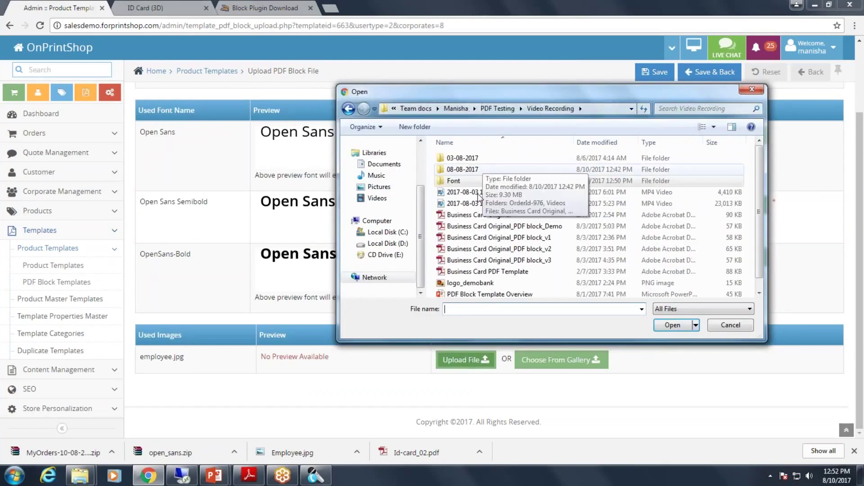
{"action": "double_click", "coordinate": [485, 169]}
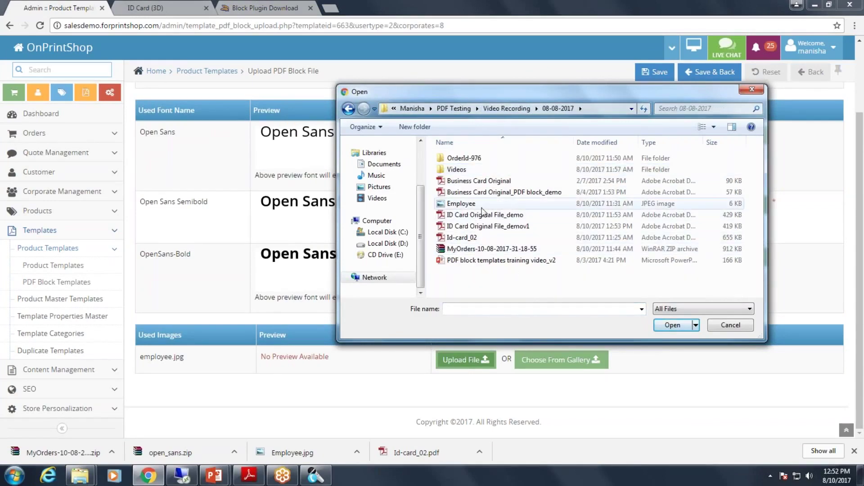
{"action": "left_click", "coordinate": [461, 203]}
{"action": "left_click", "coordinate": [672, 325]}
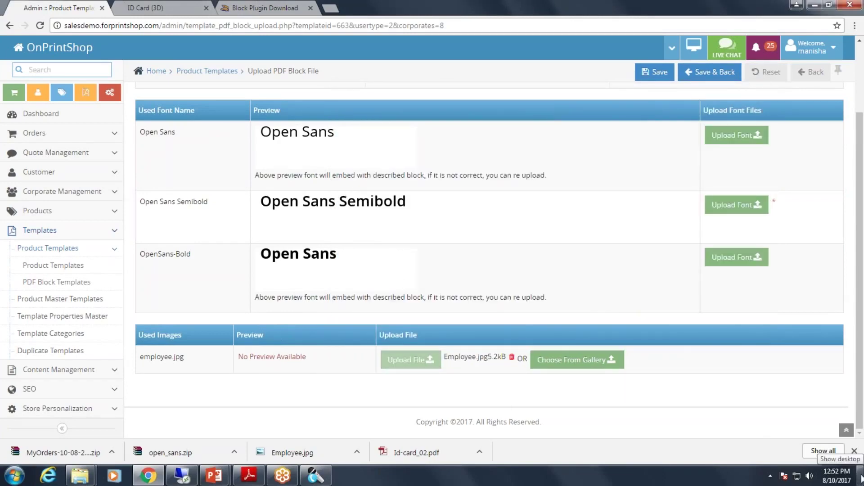
Save the ID Card - PDF template and go back to the Product Templates list.
{"action": "mouse_move", "coordinate": [860, 479]}
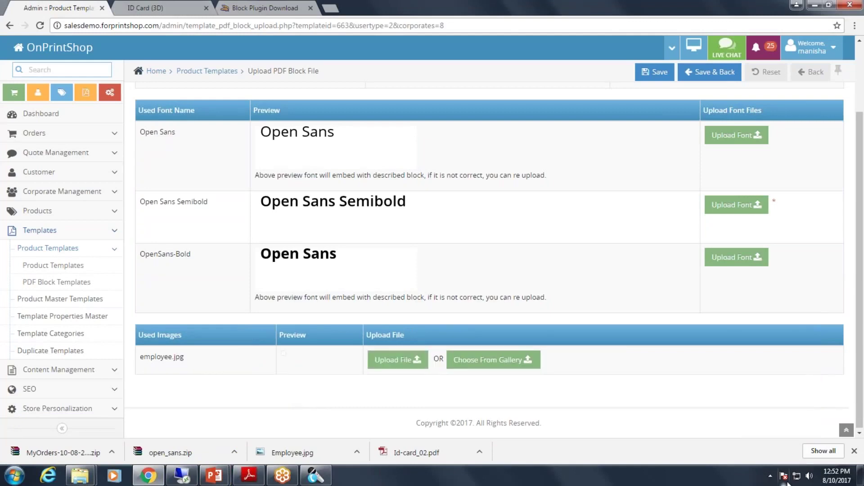
{"action": "scroll", "coordinate": [506, 286], "scroll_direction": "up", "scroll_amount": 1}
{"action": "scroll", "coordinate": [507, 286], "scroll_direction": "down", "scroll_amount": 3}
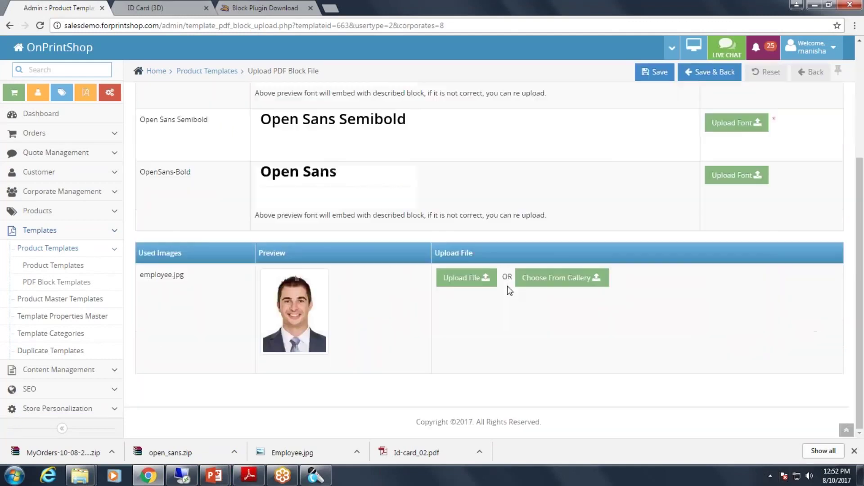
{"action": "scroll", "coordinate": [507, 286], "scroll_direction": "up", "scroll_amount": 5}
{"action": "left_click", "coordinate": [723, 100]}
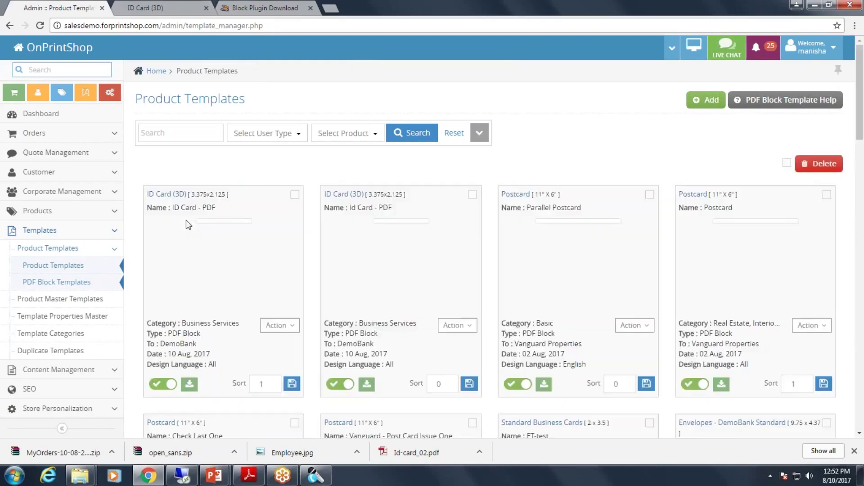
Scroll the Product Templates grid to locate the ID Card (3D) template.
{"action": "scroll", "coordinate": [188, 225], "scroll_direction": "down", "scroll_amount": 5}
{"action": "scroll", "coordinate": [223, 225], "scroll_direction": "up", "scroll_amount": 2}
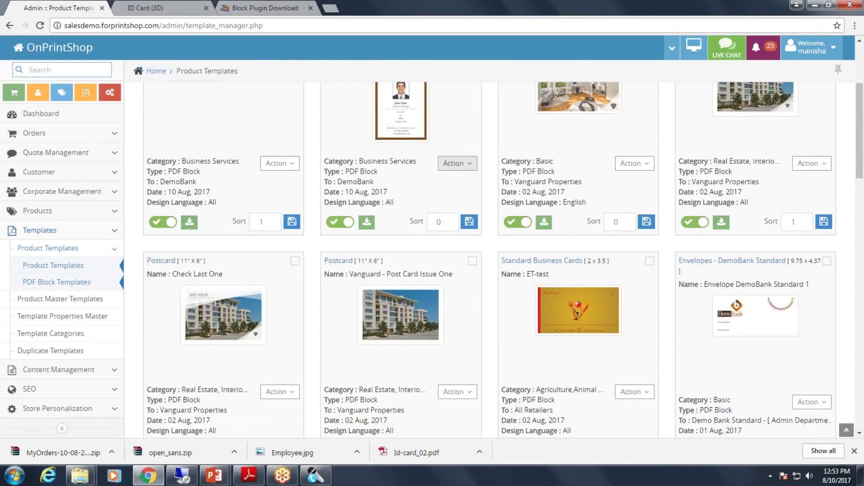
{"action": "scroll", "coordinate": [455, 165], "scroll_direction": "up", "scroll_amount": 3}
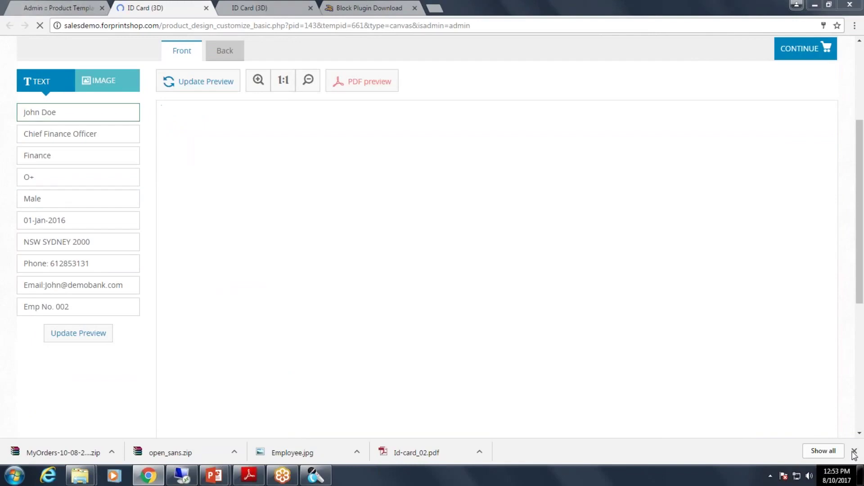
Replace the sample name John Doe on the card with a new name.
{"action": "scroll", "coordinate": [380, 292], "scroll_direction": "up", "scroll_amount": 3}
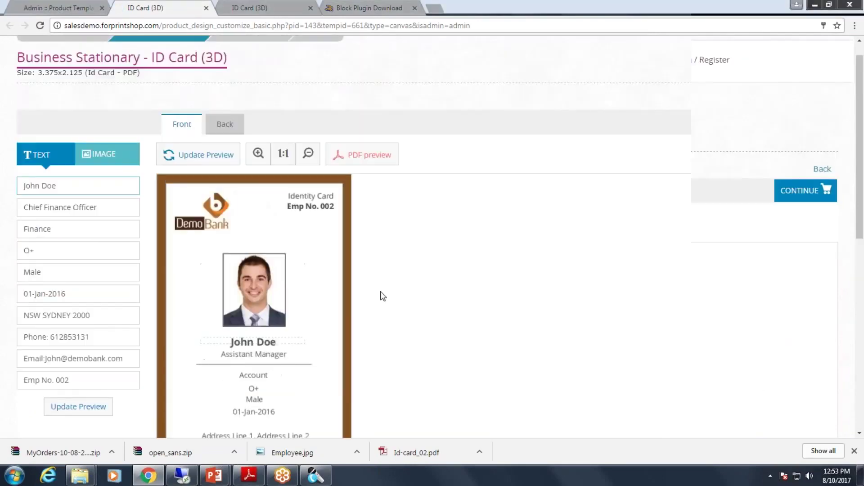
{"action": "scroll", "coordinate": [380, 292], "scroll_direction": "up", "scroll_amount": 2}
{"action": "scroll", "coordinate": [405, 275], "scroll_direction": "down", "scroll_amount": 1}
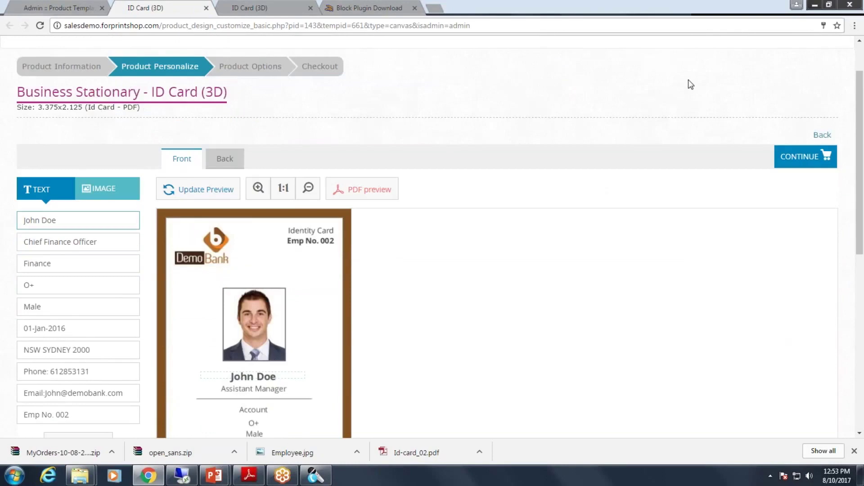
{"action": "scroll", "coordinate": [691, 85], "scroll_direction": "down", "scroll_amount": 1}
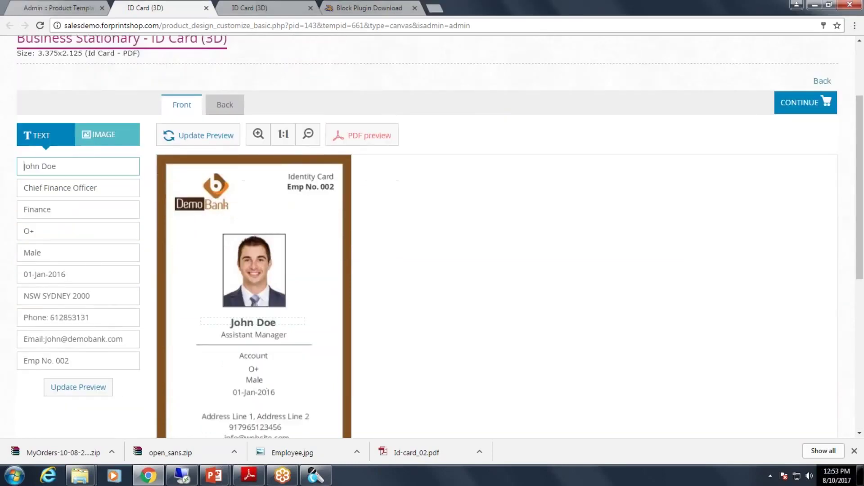
{"action": "left_click_drag", "start_coordinate": [84, 165], "coordinate": [5, 171]}
{"action": "key", "text": "BackSpace"}
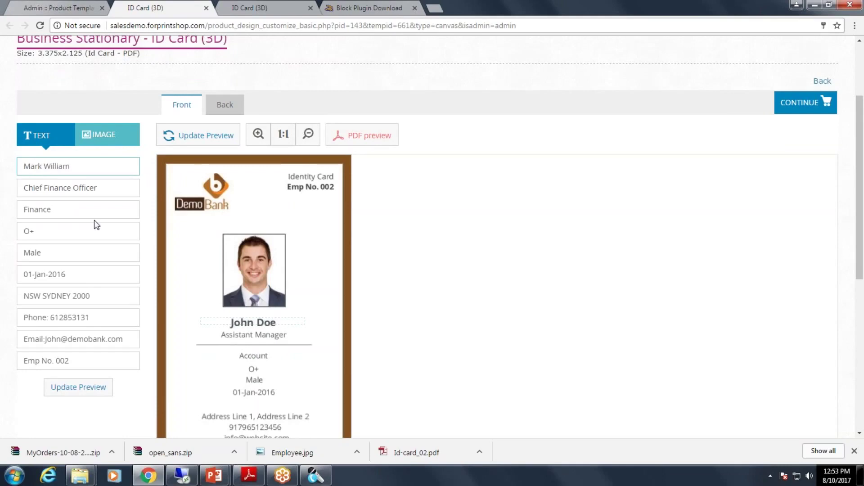
Change the job title to Chief Finance Mnager, update the preview, and request a PDF proof.
{"action": "double_click", "coordinate": [75, 188]}
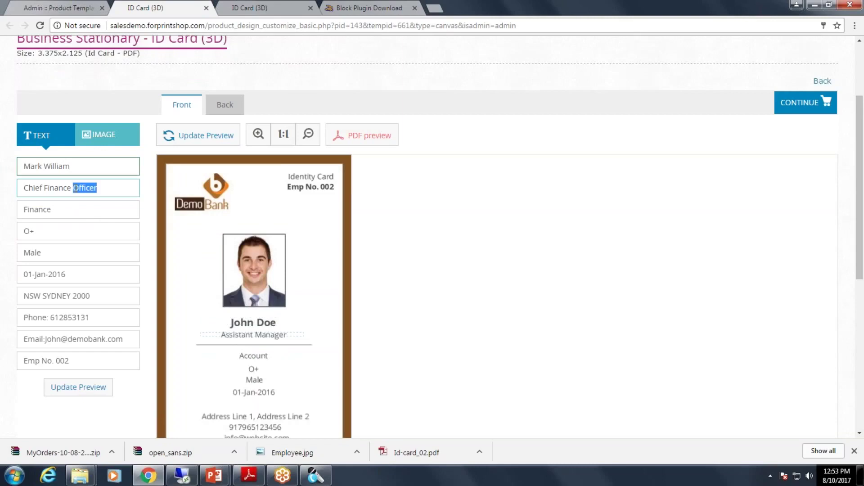
{"action": "type", "text": "m"}
{"action": "left_click", "coordinate": [79, 388]}
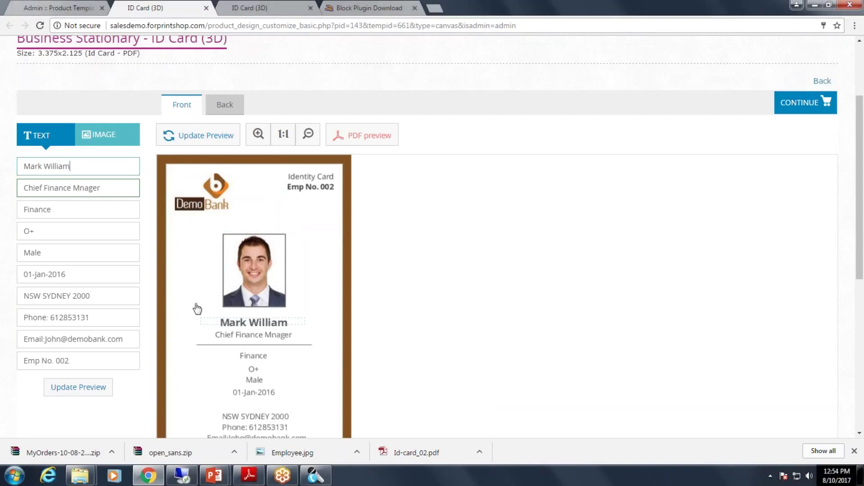
{"action": "scroll", "coordinate": [193, 309], "scroll_direction": "down", "scroll_amount": 1}
{"action": "scroll", "coordinate": [192, 308], "scroll_direction": "up", "scroll_amount": 3}
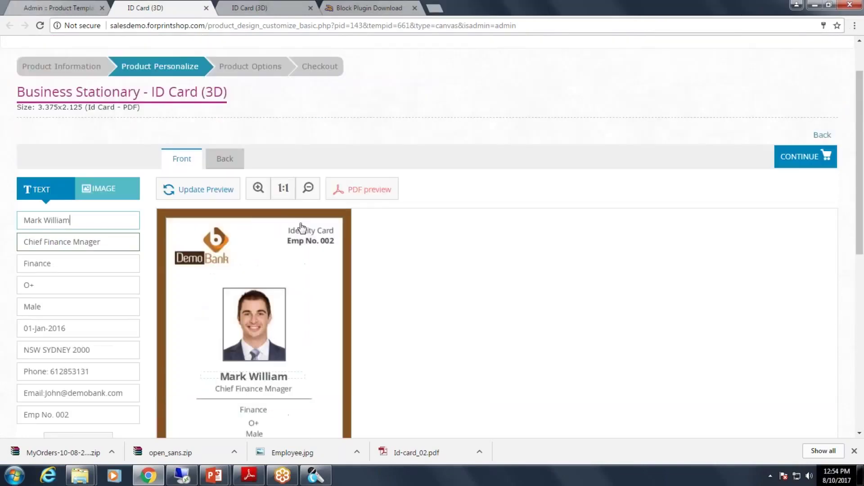
{"action": "left_click", "coordinate": [369, 195]}
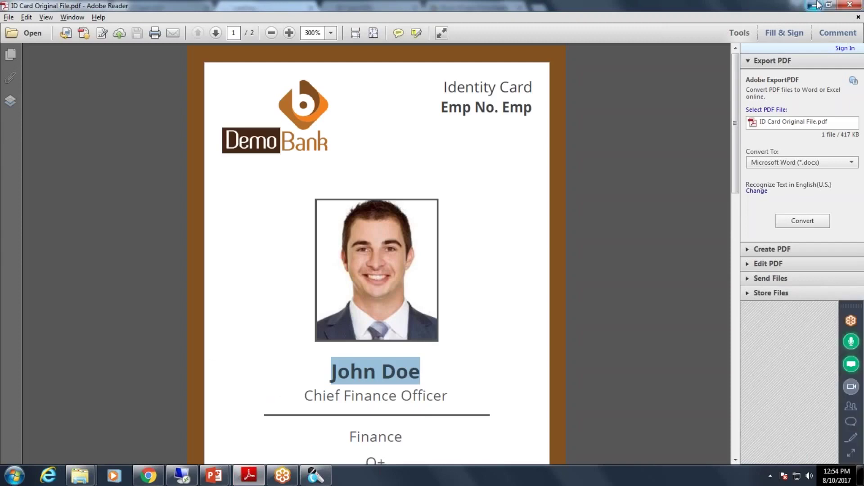
Open the downloaded proof design_preview (7).pdf from its folder in Adobe Reader.
{"action": "left_click", "coordinate": [815, 5]}
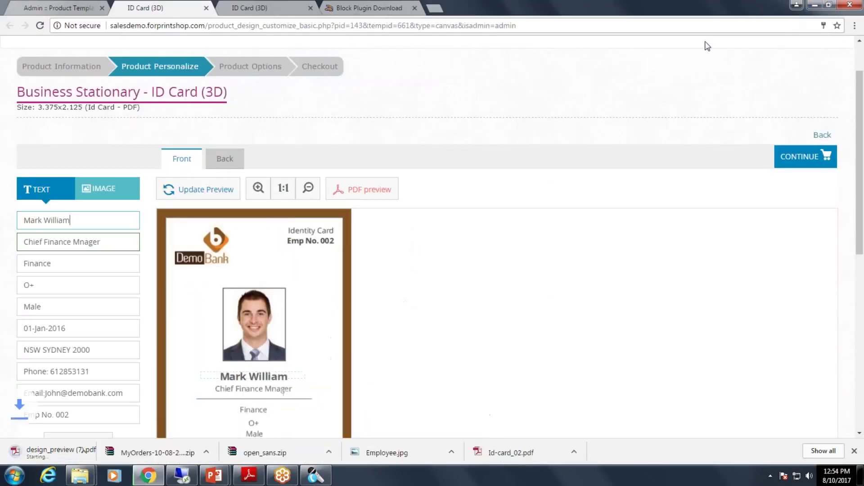
{"action": "left_click", "coordinate": [249, 475]}
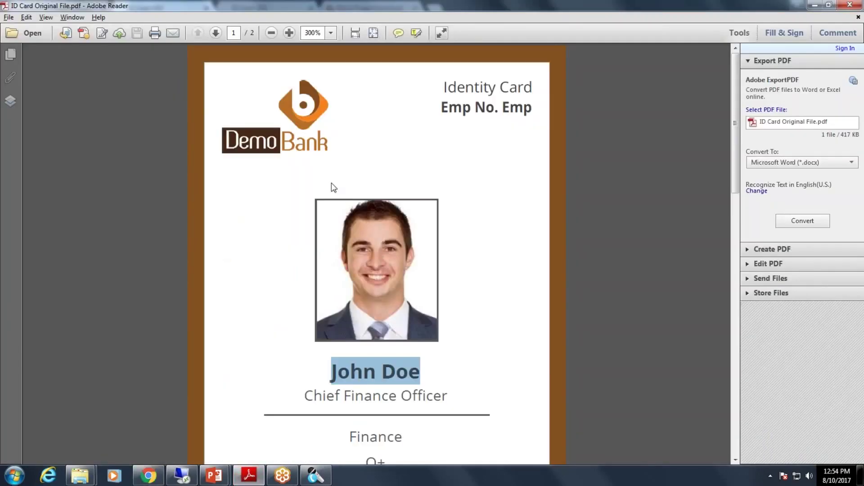
{"action": "left_click", "coordinate": [816, 5]}
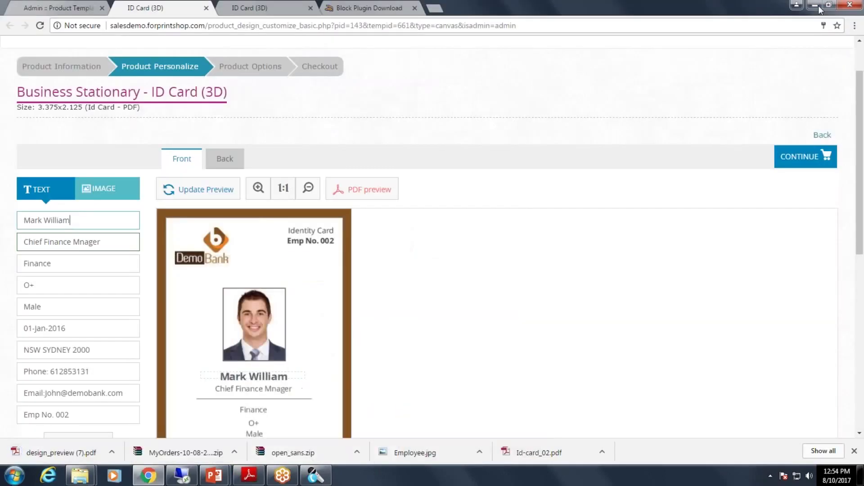
{"action": "left_click", "coordinate": [110, 456]}
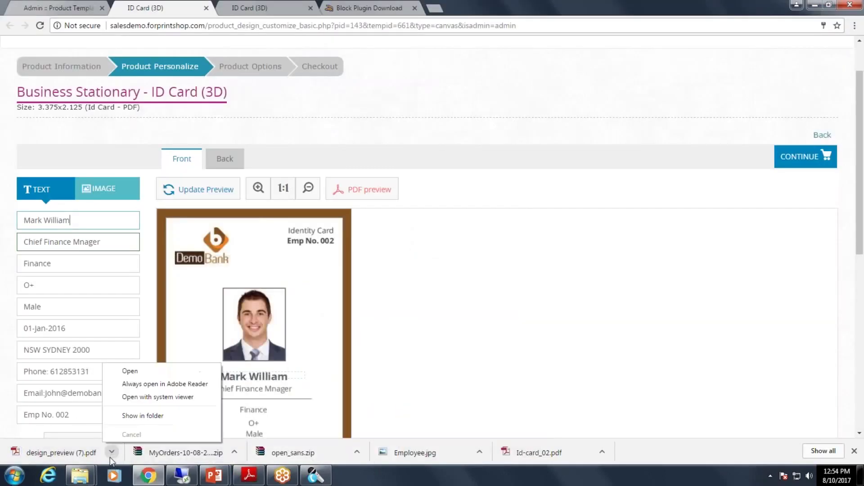
{"action": "left_click", "coordinate": [128, 415]}
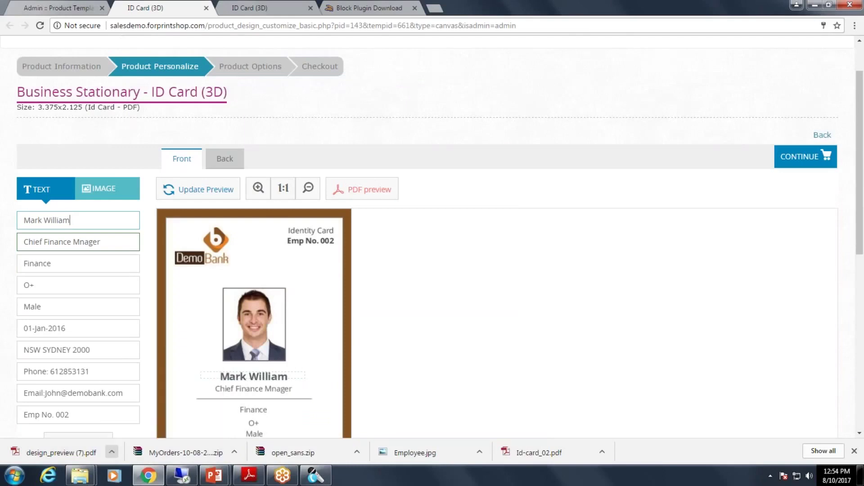
{"action": "right_click", "coordinate": [412, 221]}
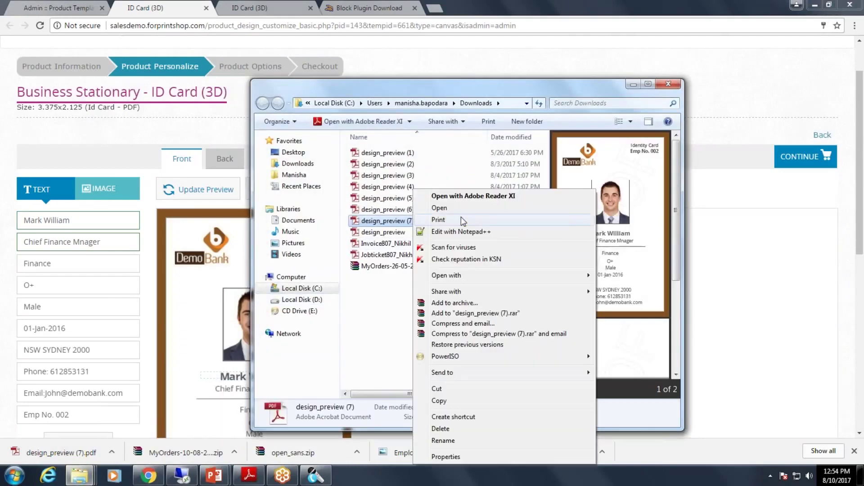
{"action": "mouse_move", "coordinate": [447, 275]}
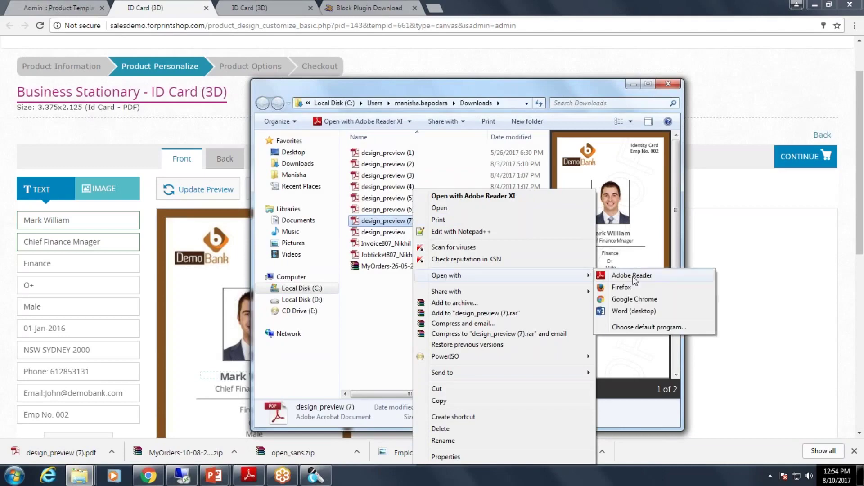
{"action": "left_click", "coordinate": [651, 282]}
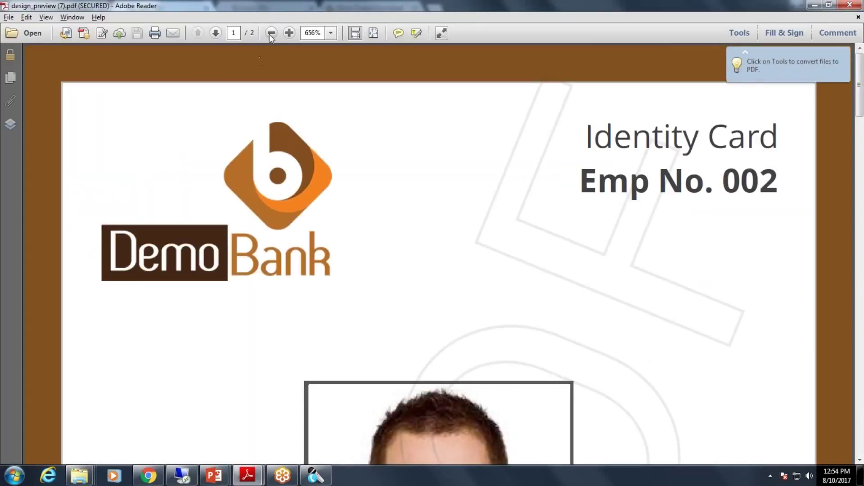
Zoom the proof to 300%, then open ID Card Original File.pdf from OrderId-976 and zoom out.
{"action": "left_click", "coordinate": [270, 32]}
{"action": "left_click", "coordinate": [271, 33]}
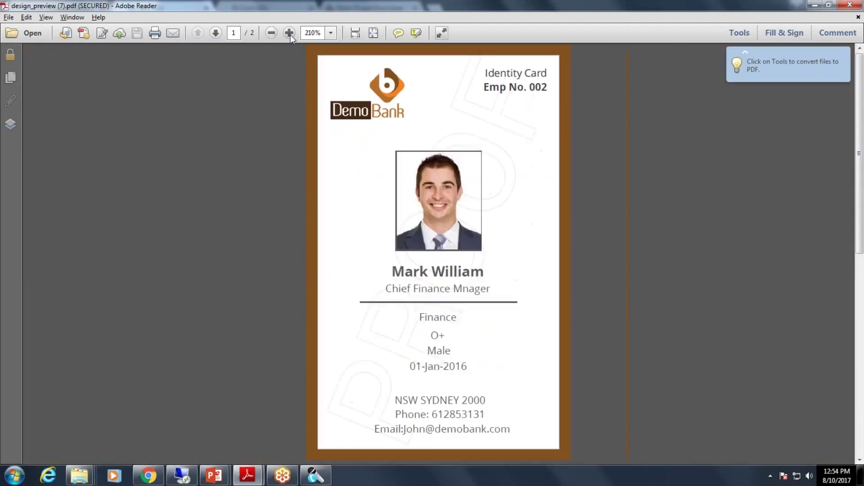
{"action": "left_click", "coordinate": [290, 33]}
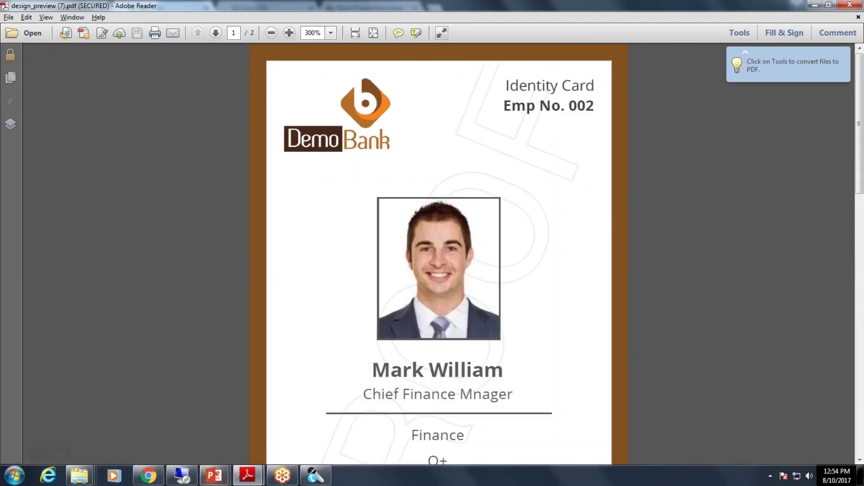
{"action": "mouse_move", "coordinate": [242, 479]}
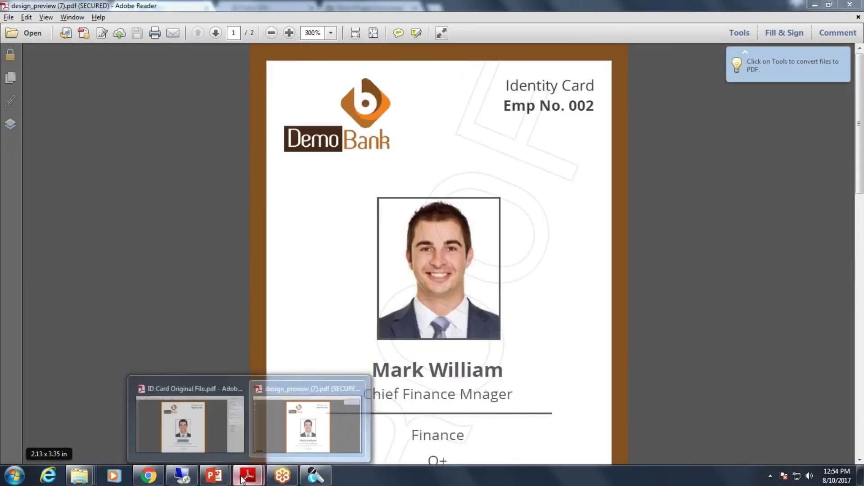
{"action": "left_click", "coordinate": [221, 404]}
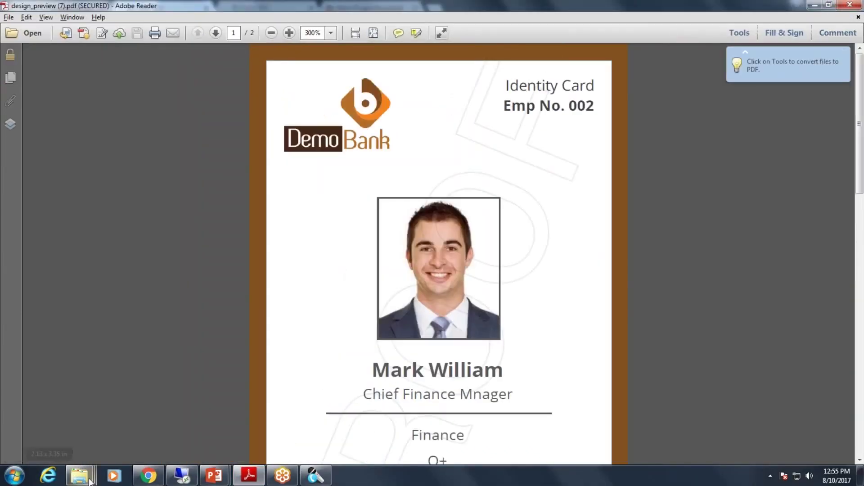
{"action": "mouse_move", "coordinate": [80, 475]}
{"action": "left_click", "coordinate": [167, 424]}
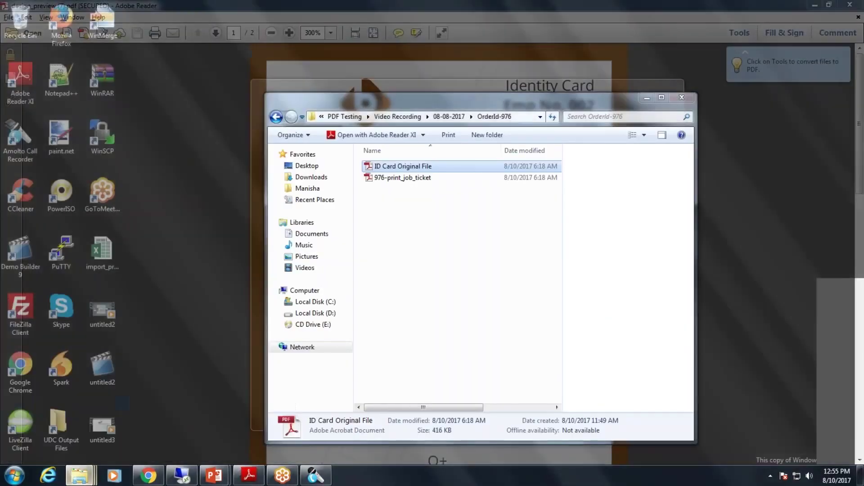
{"action": "double_click", "coordinate": [431, 168]}
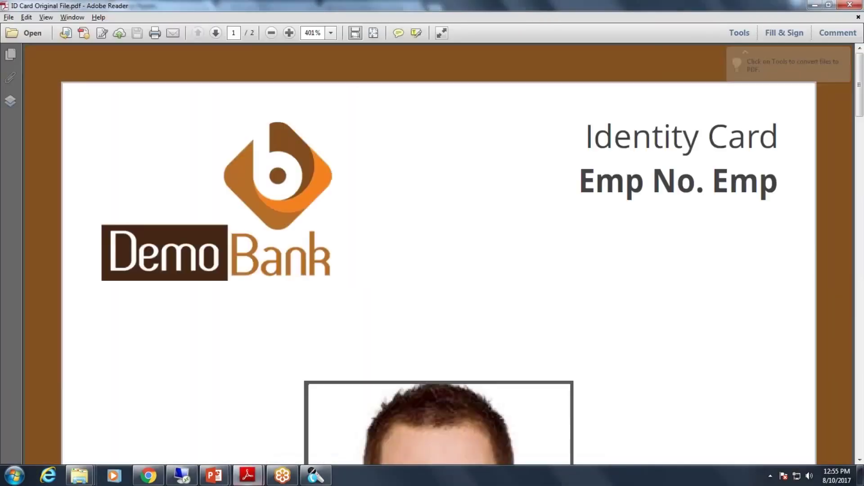
{"action": "left_click", "coordinate": [272, 35]}
{"action": "left_click", "coordinate": [271, 34]}
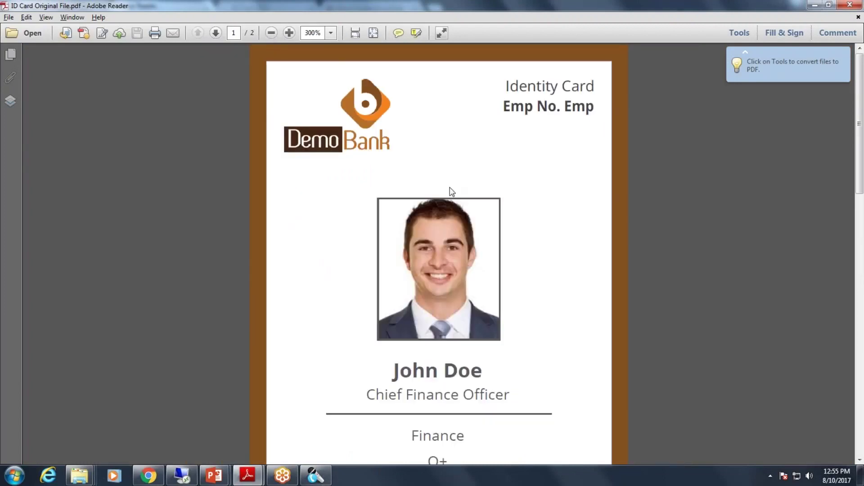
Alternate between the proof and original card windows to compare them, ending on the original.
{"action": "mouse_move", "coordinate": [247, 475]}
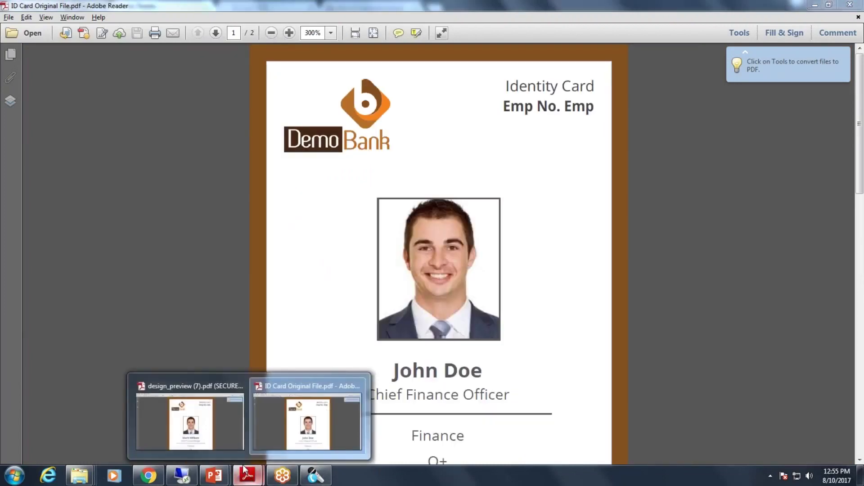
{"action": "left_click", "coordinate": [211, 434]}
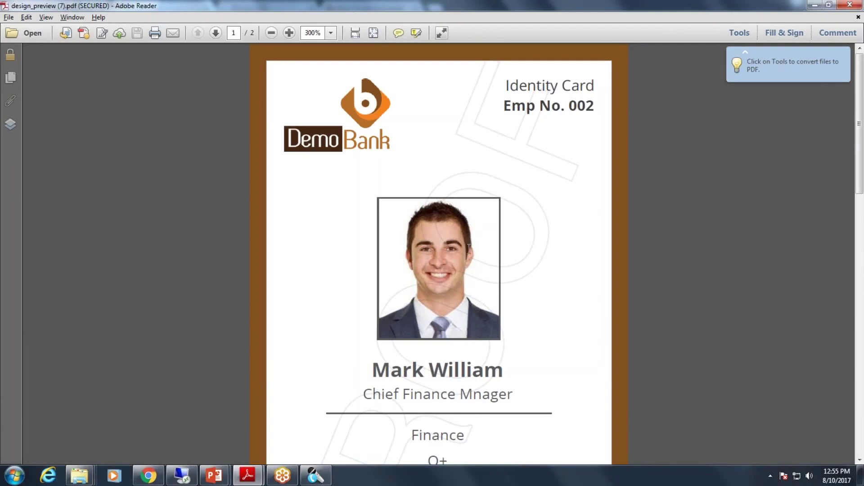
{"action": "mouse_move", "coordinate": [261, 455]}
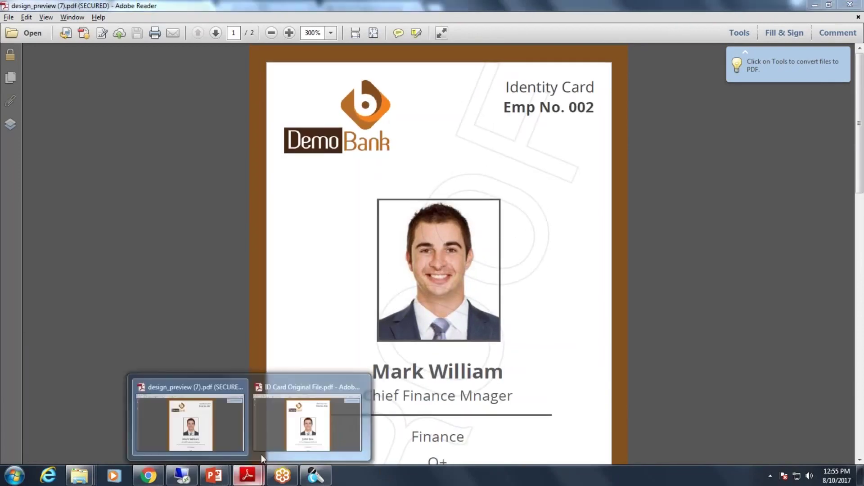
{"action": "left_click", "coordinate": [293, 439]}
{"action": "left_click", "coordinate": [234, 451]}
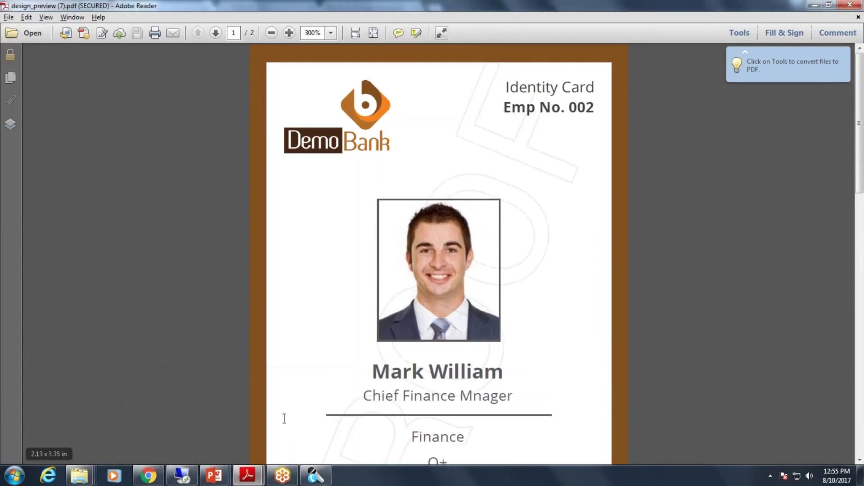
{"action": "mouse_move", "coordinate": [247, 475]}
{"action": "left_click", "coordinate": [293, 446]}
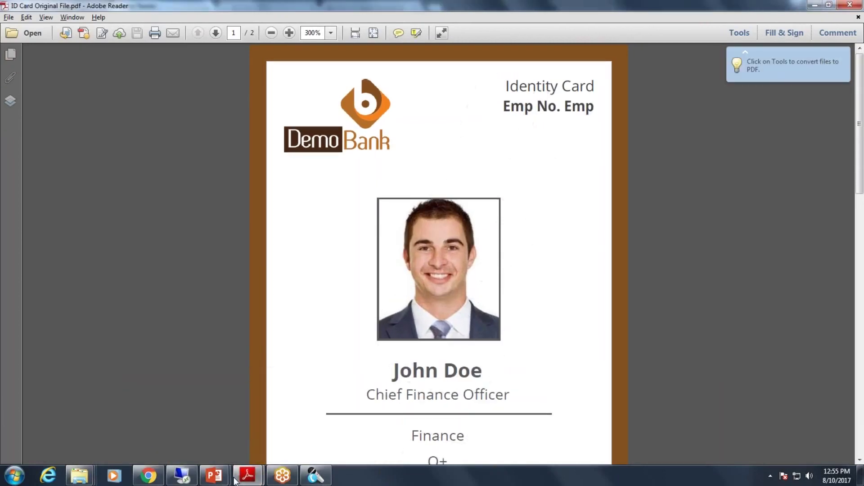
{"action": "left_click", "coordinate": [218, 446]}
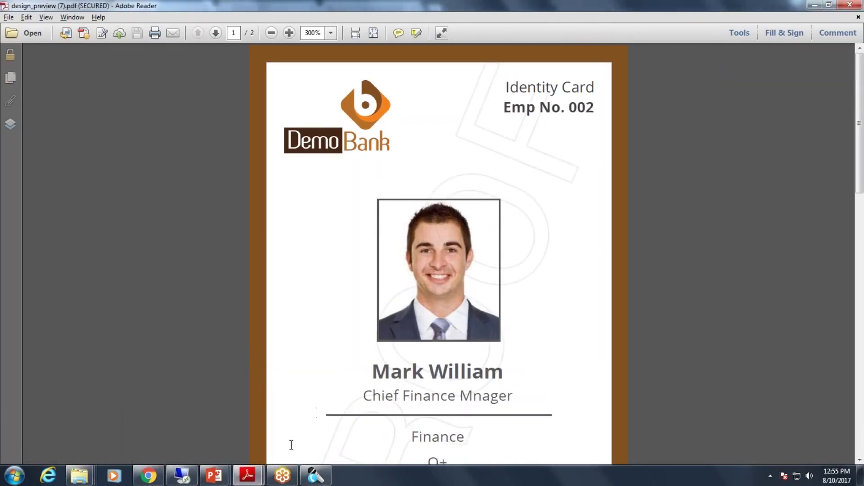
{"action": "mouse_move", "coordinate": [250, 474]}
{"action": "left_click", "coordinate": [309, 425]}
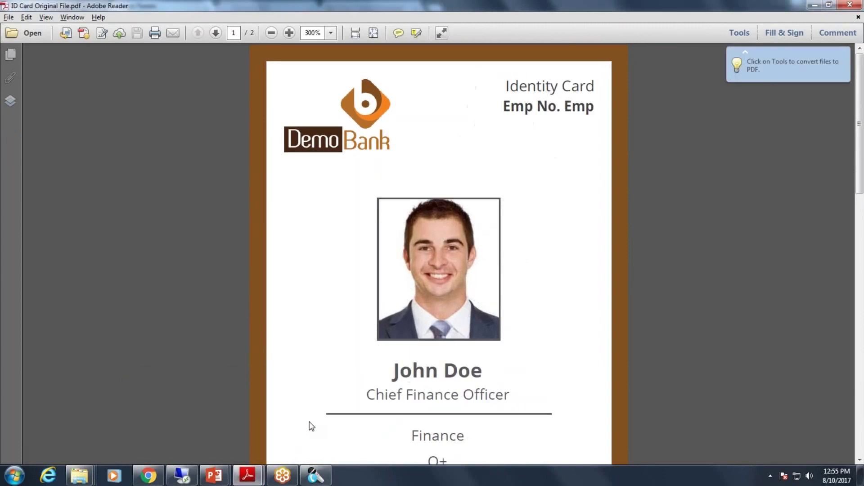